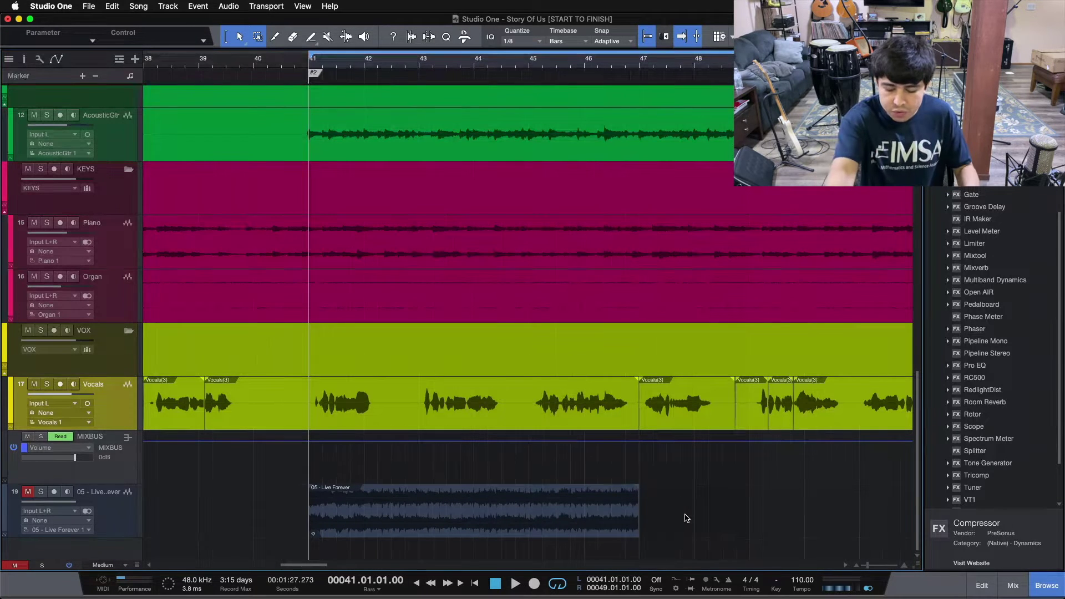
Play the song from bar 41, check the MIXBUS channel and its Limiter insert in the mixer, and stop playback.
key(space)
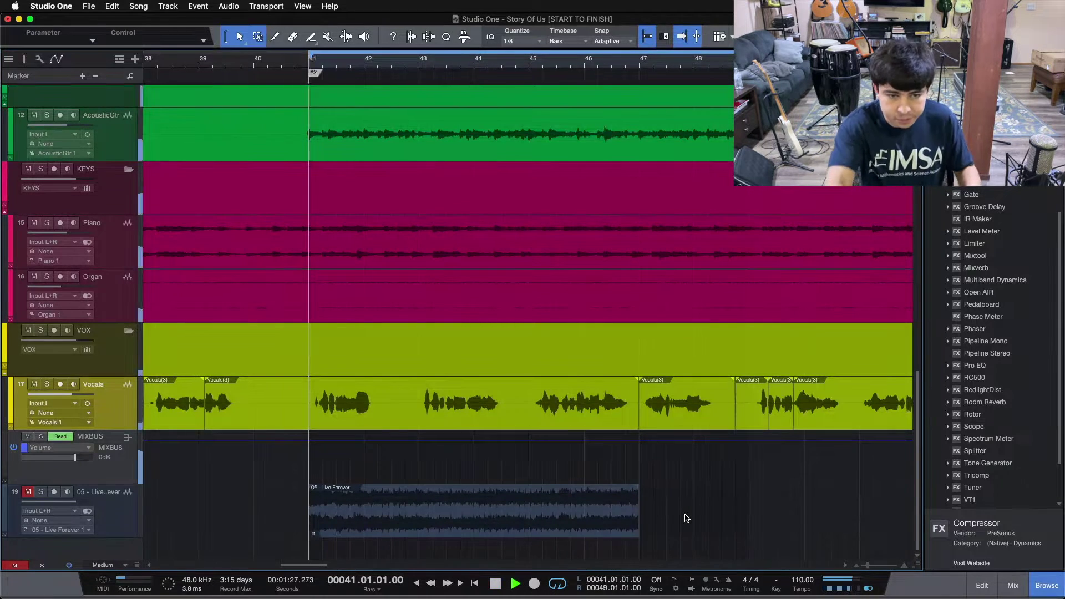
key(F3)
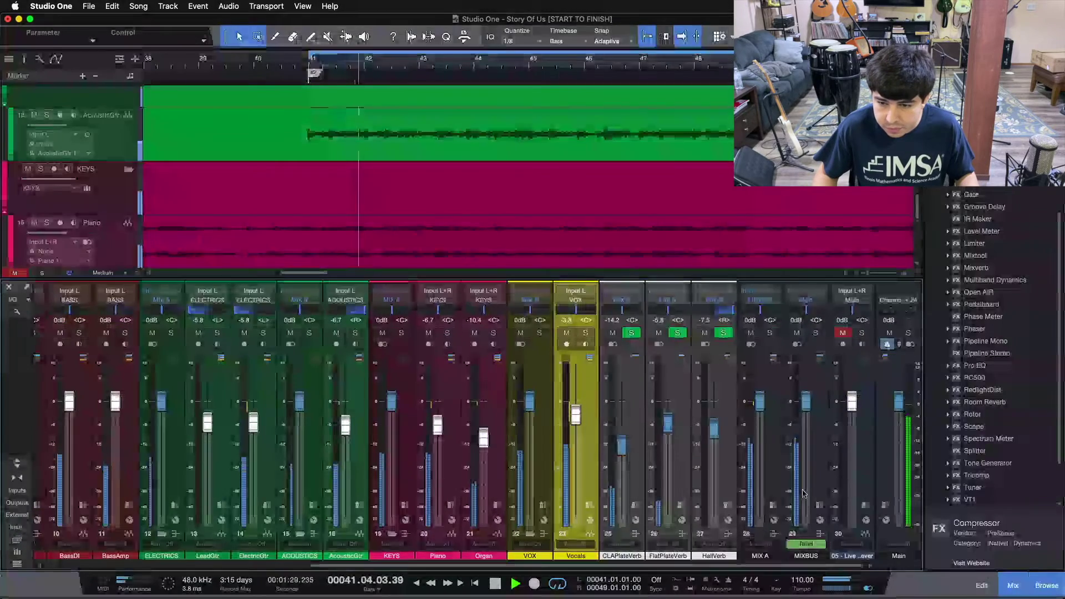
double_click(823, 383)
click(838, 314)
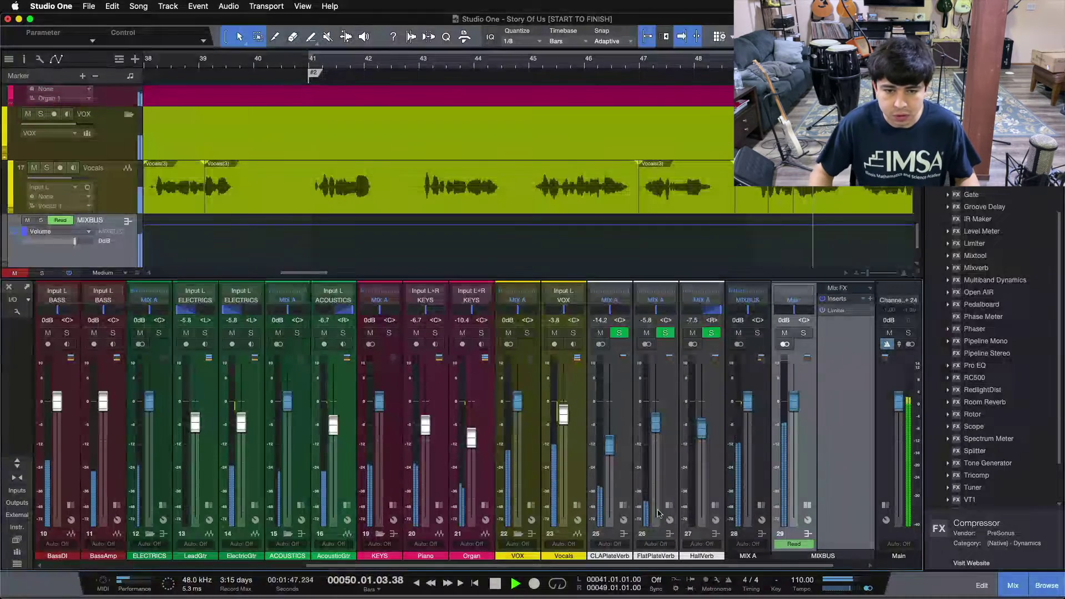
click(806, 505)
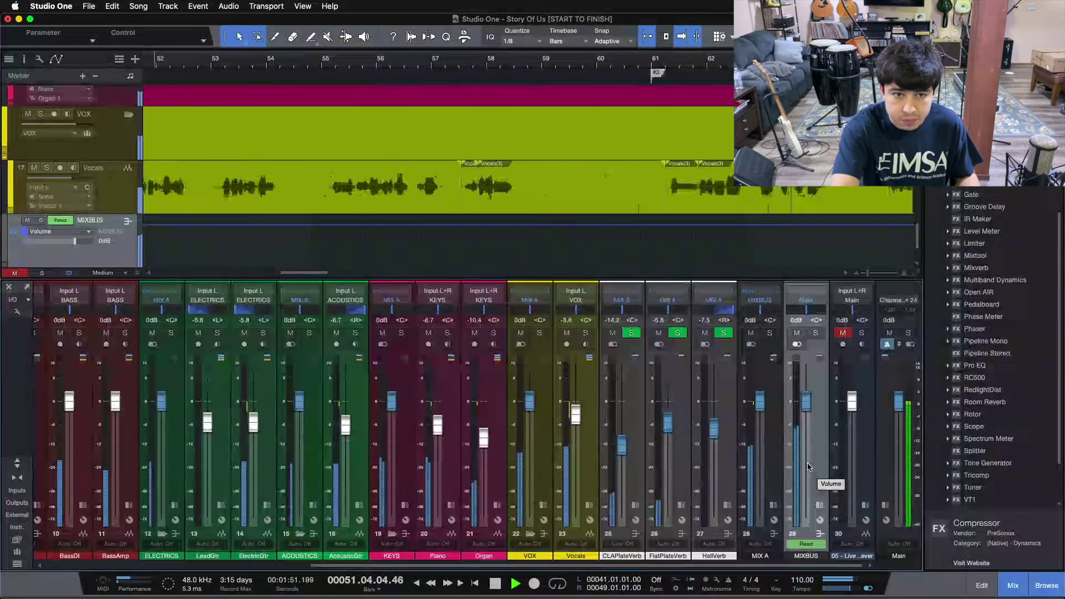
key(space)
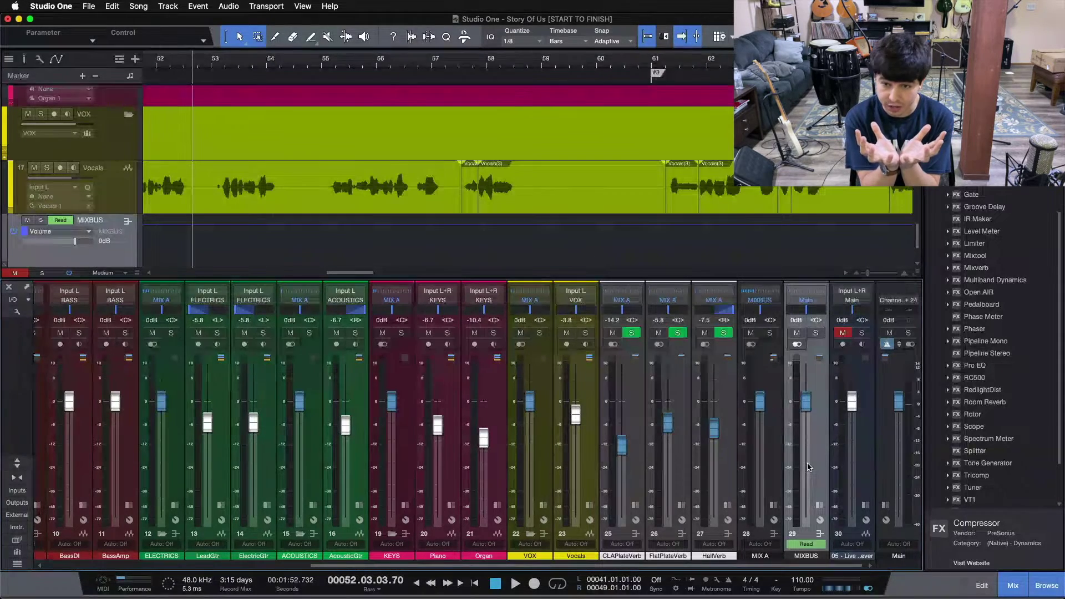
Duplicate the Vocals track completely, including its audio events and channel effects.
key(F3)
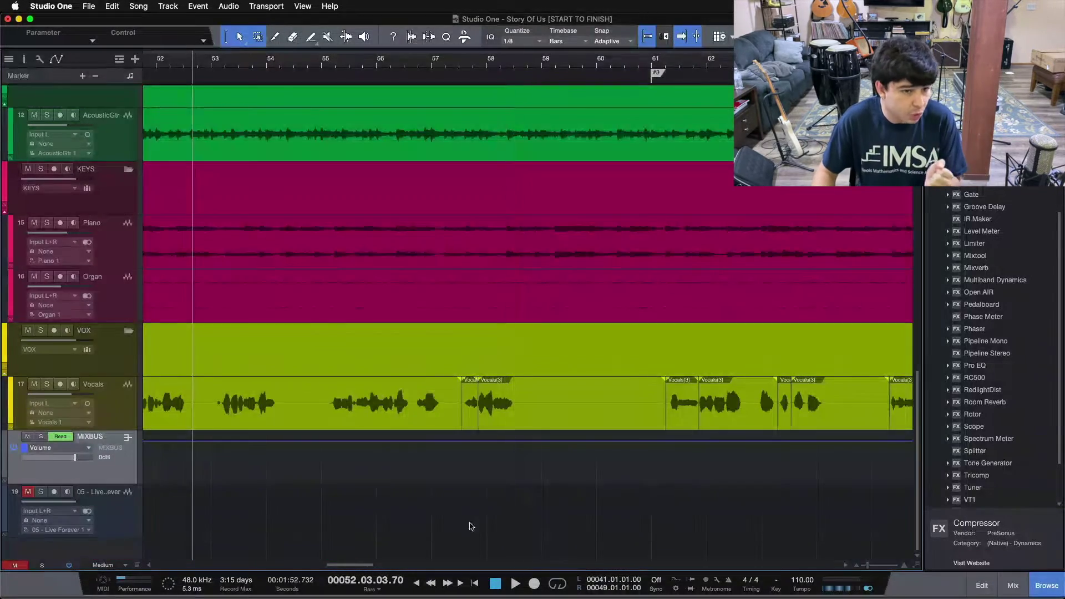
click(126, 401)
right_click(126, 401)
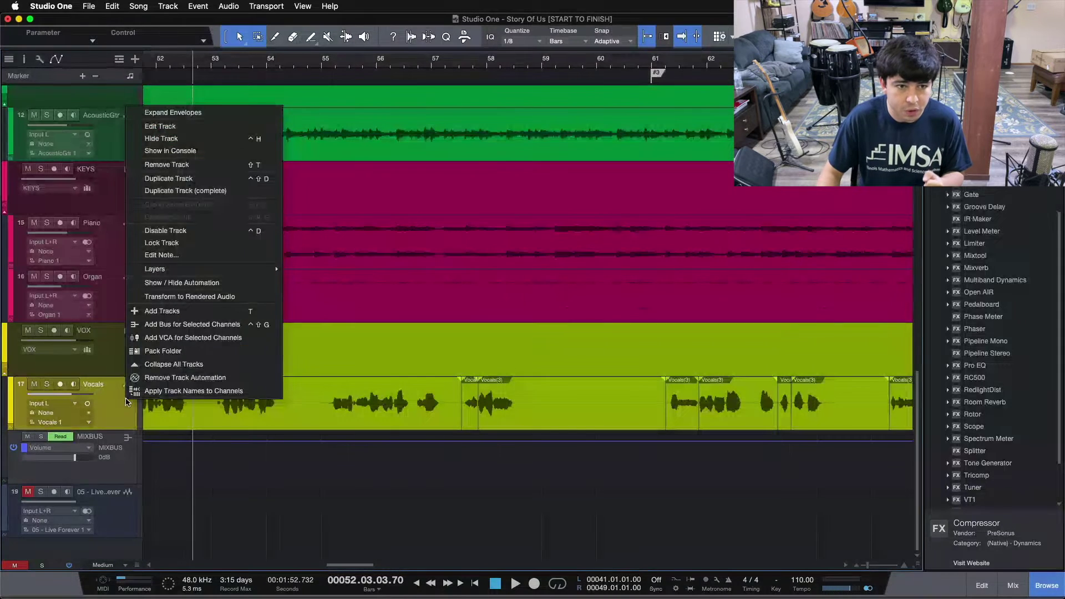
click(163, 192)
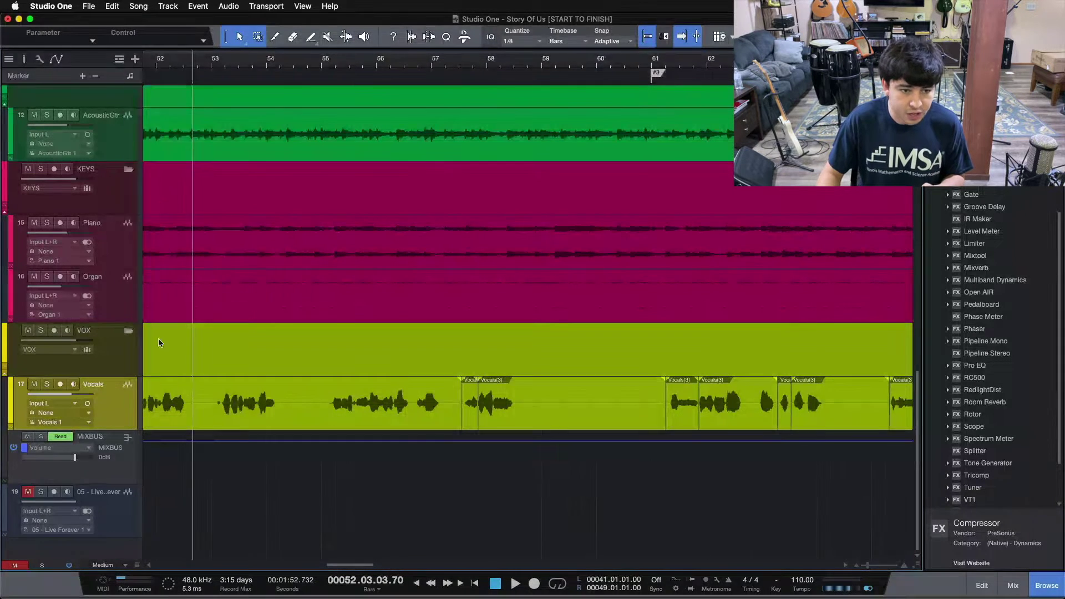
Remove all insert effects from the duplicated Vocals 2 channel in the mixer.
key(F3)
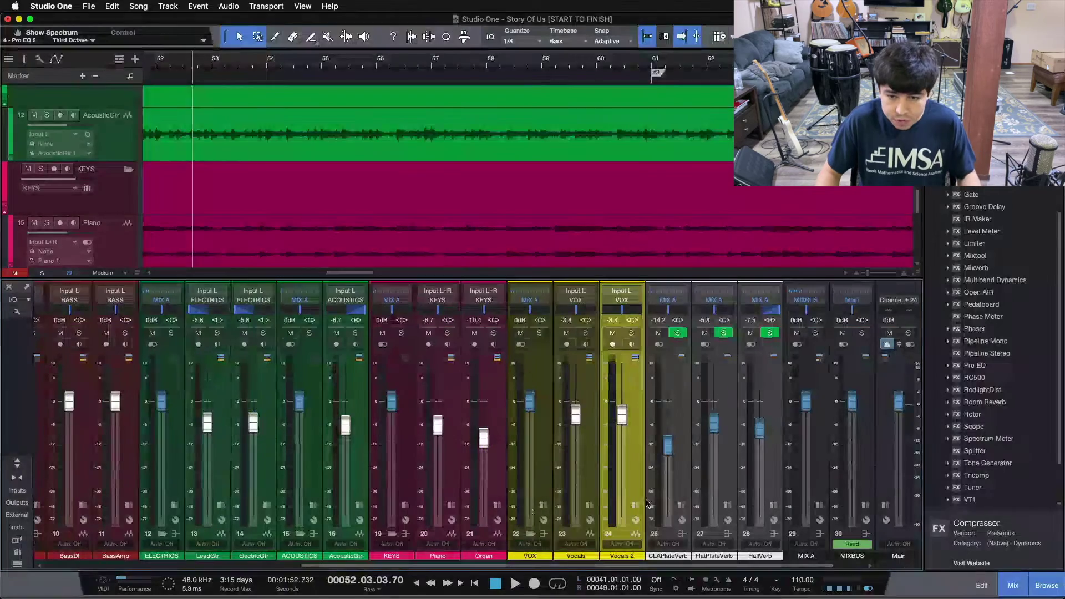
click(635, 505)
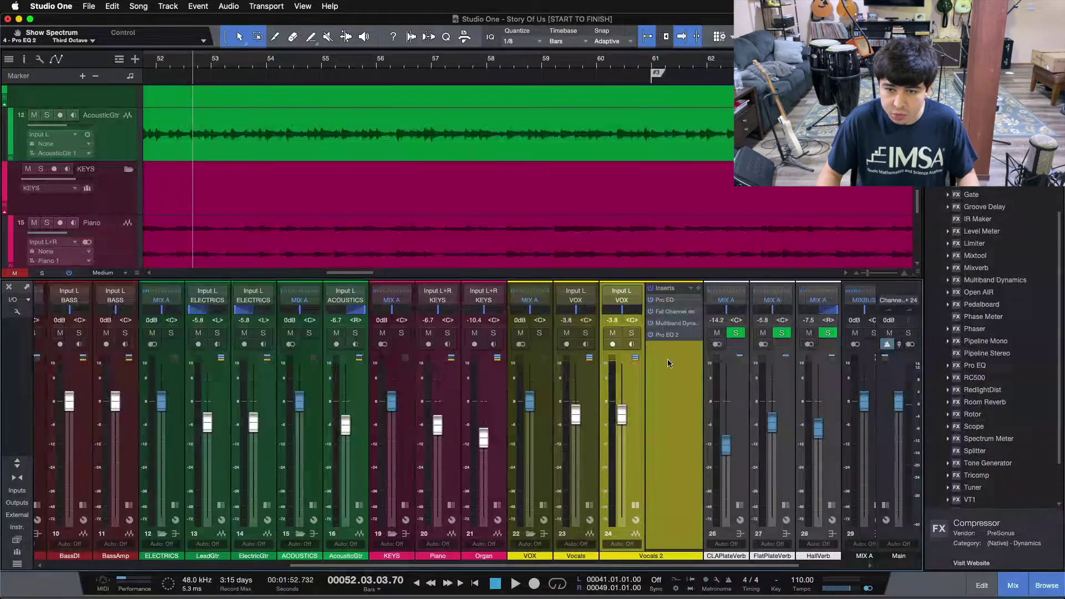
click(692, 289)
click(719, 582)
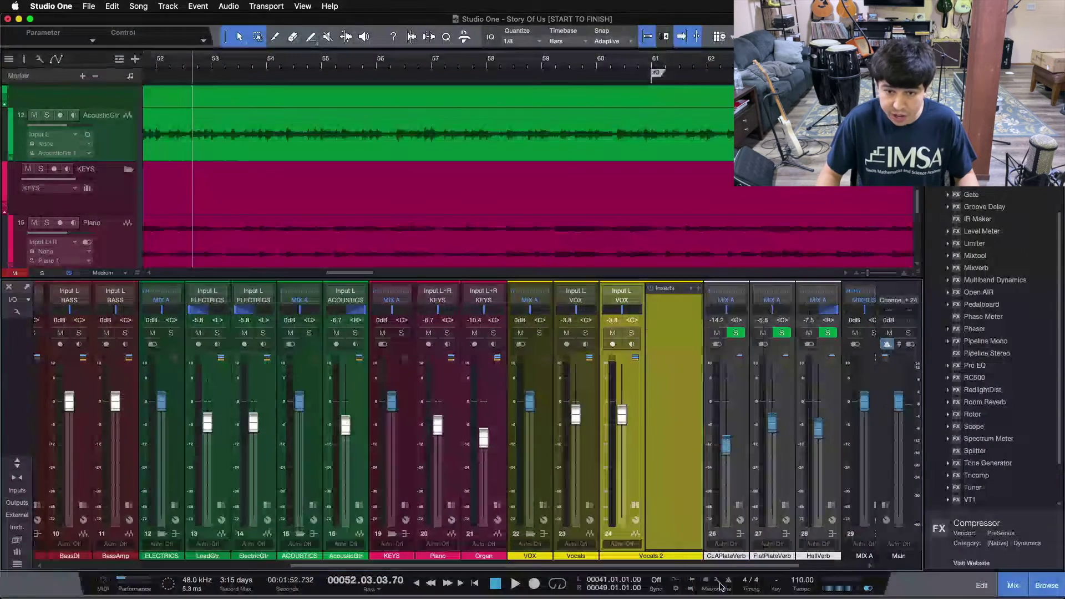
click(543, 505)
click(543, 506)
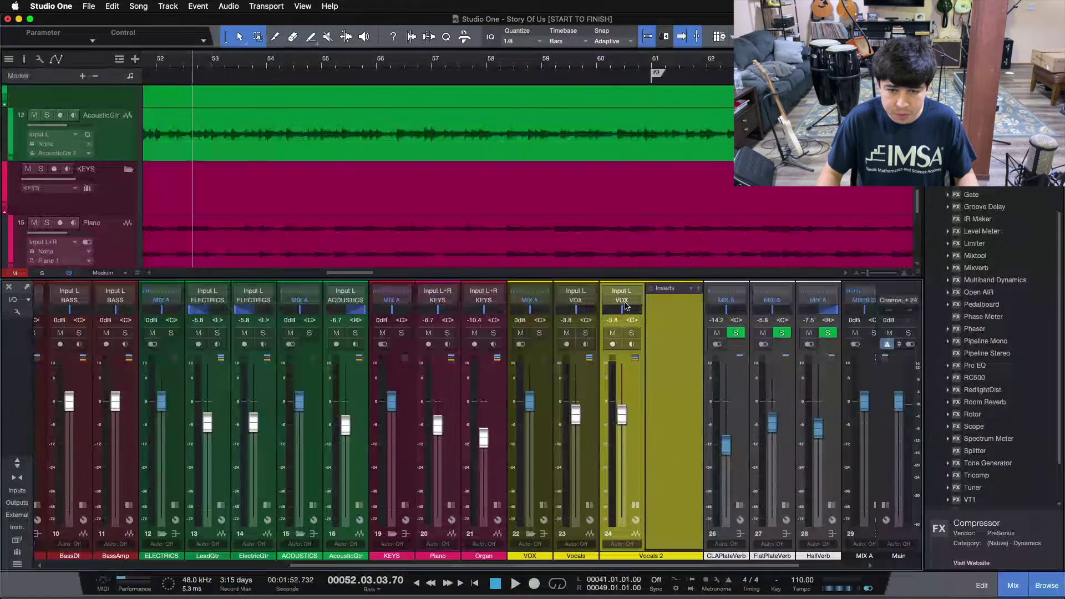
click(635, 505)
key(F3)
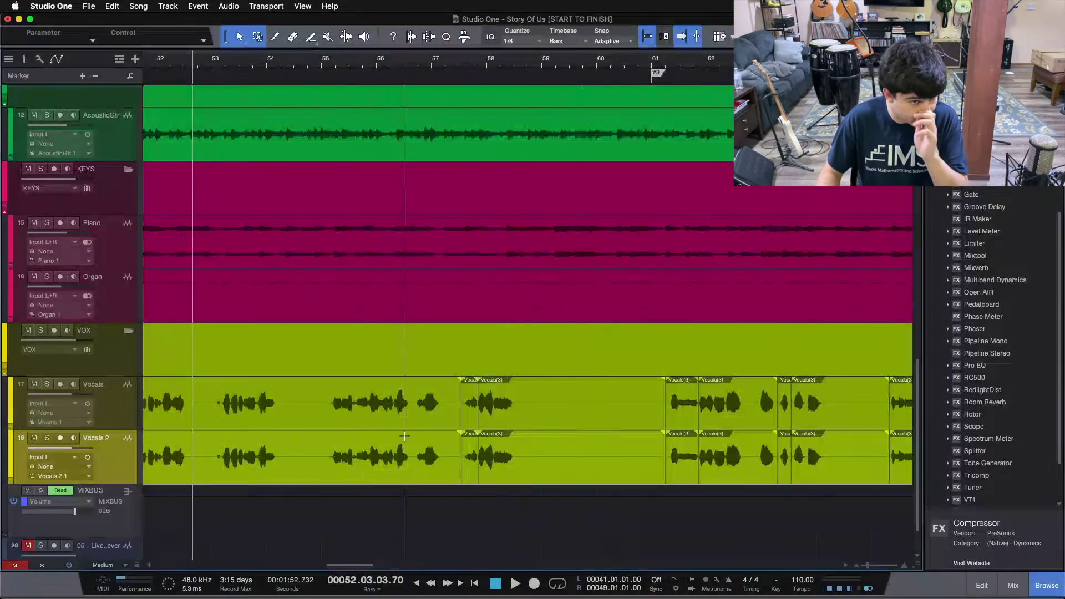
Rename the Vocals 2 track as Pitch 1 and duplicate it completely.
double_click(95, 385)
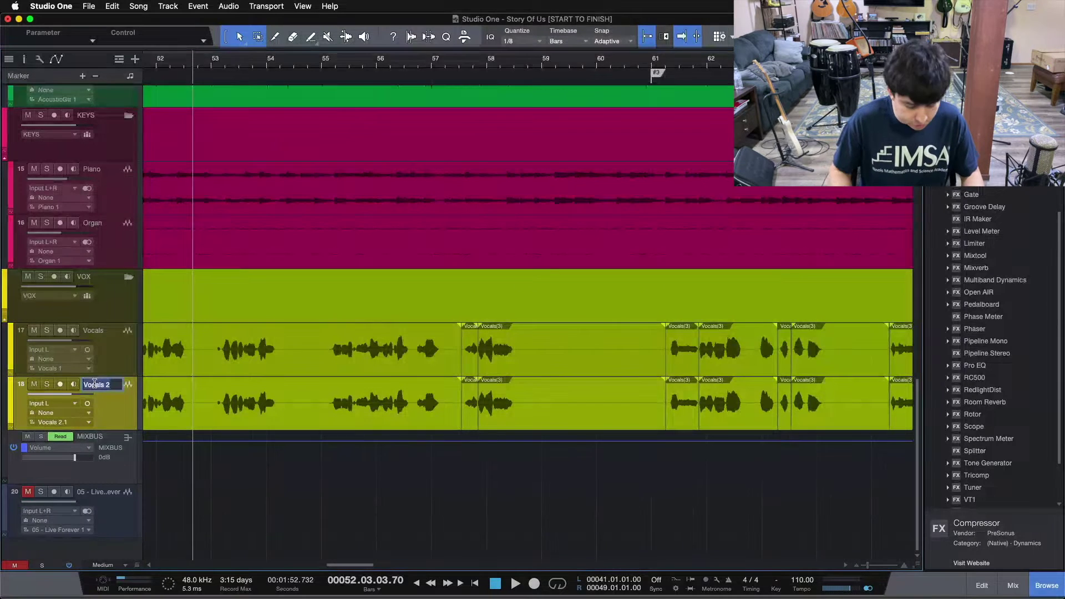
text(Pitch 1)
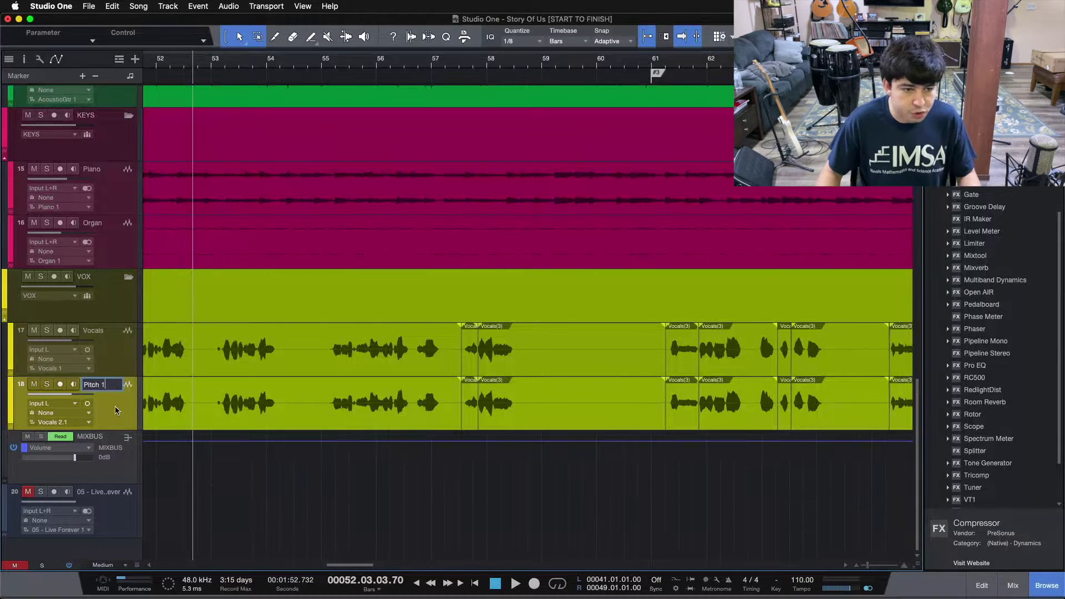
right_click(115, 411)
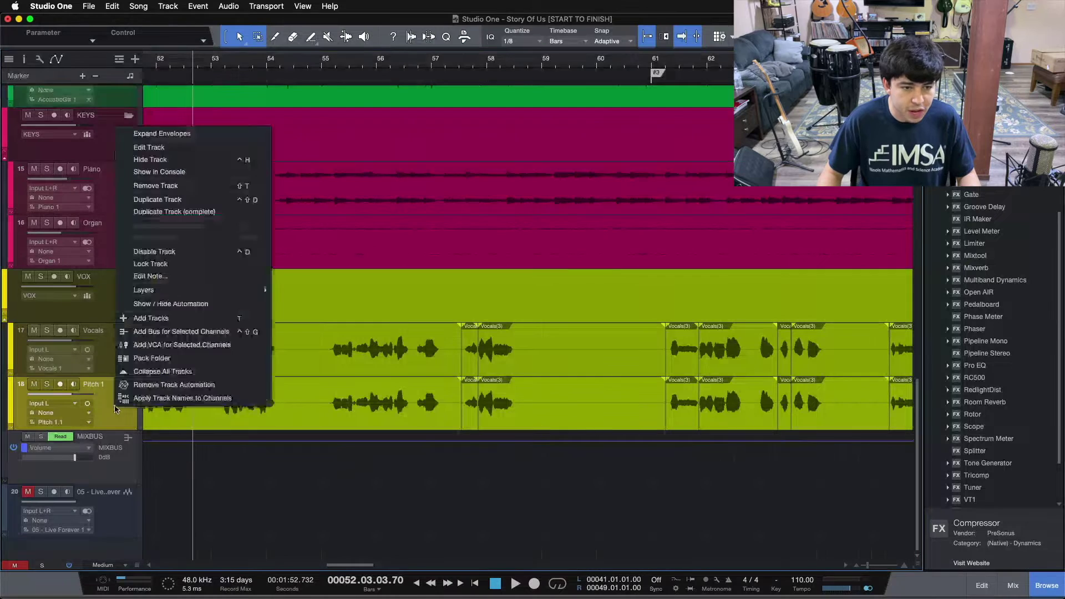
key(Escape)
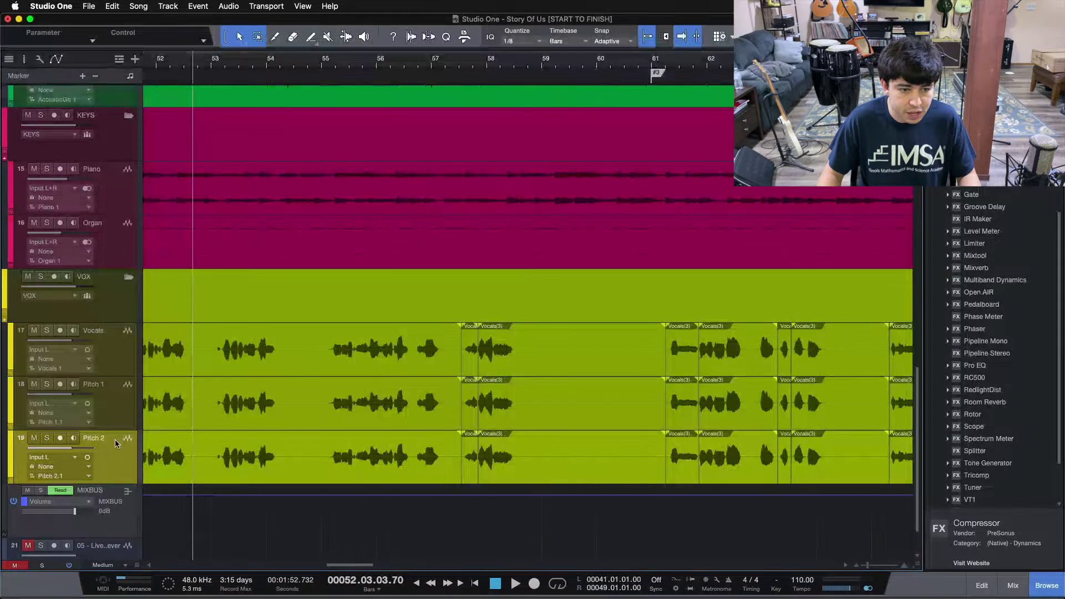
Remove the duplicated Pitch 2 track from the arrangement.
right_click(107, 445)
click(153, 234)
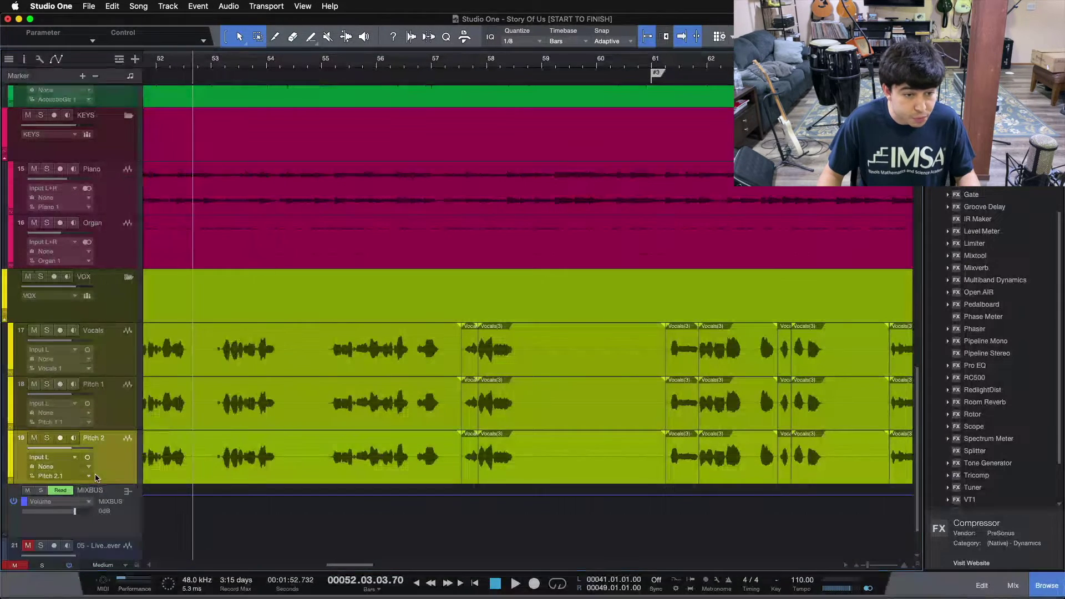
key(w)
key(shift+f)
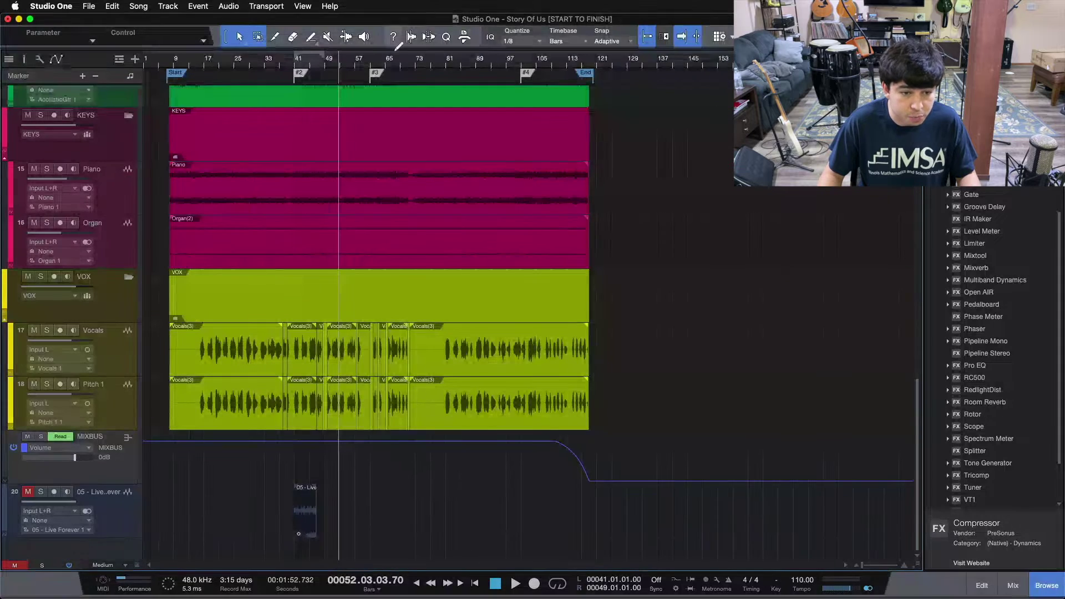
Rename the Pitch 1 track as Vocal 2.
click(113, 401)
double_click(93, 384)
key(Return)
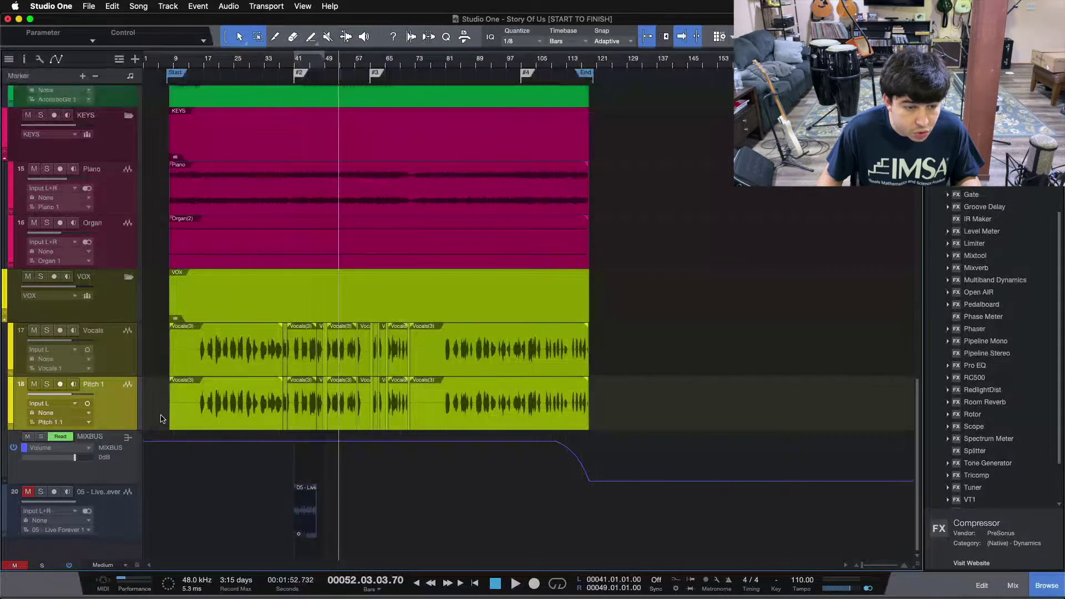
double_click(95, 386)
text(Vocal 2)
key(Return)
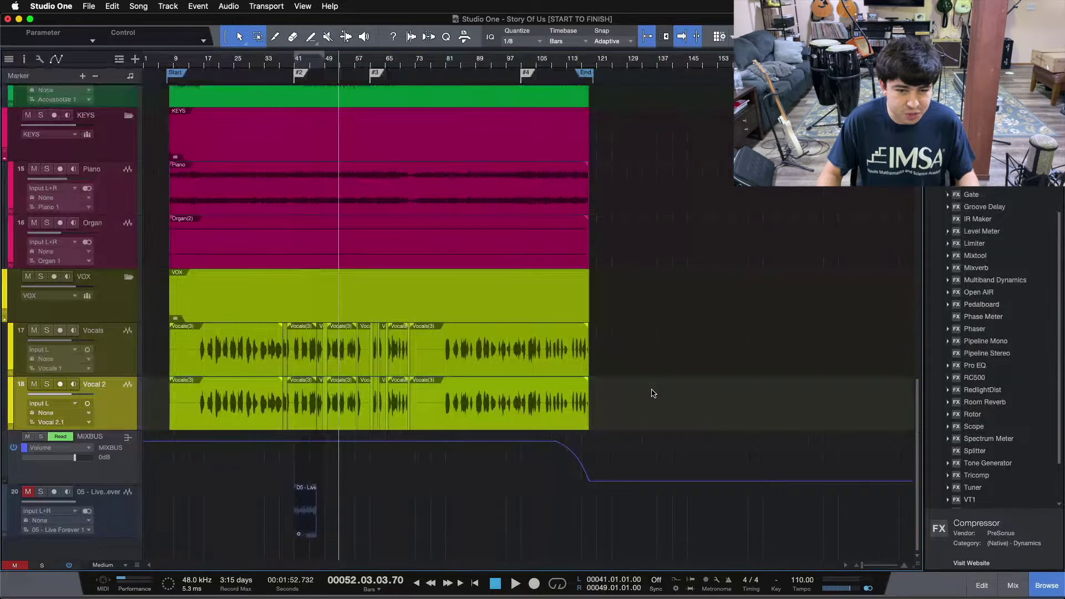
Merge all audio events on the Vocal 2 track into one continuous event and name that event Vocal 2.
drag(637, 426, 146, 455)
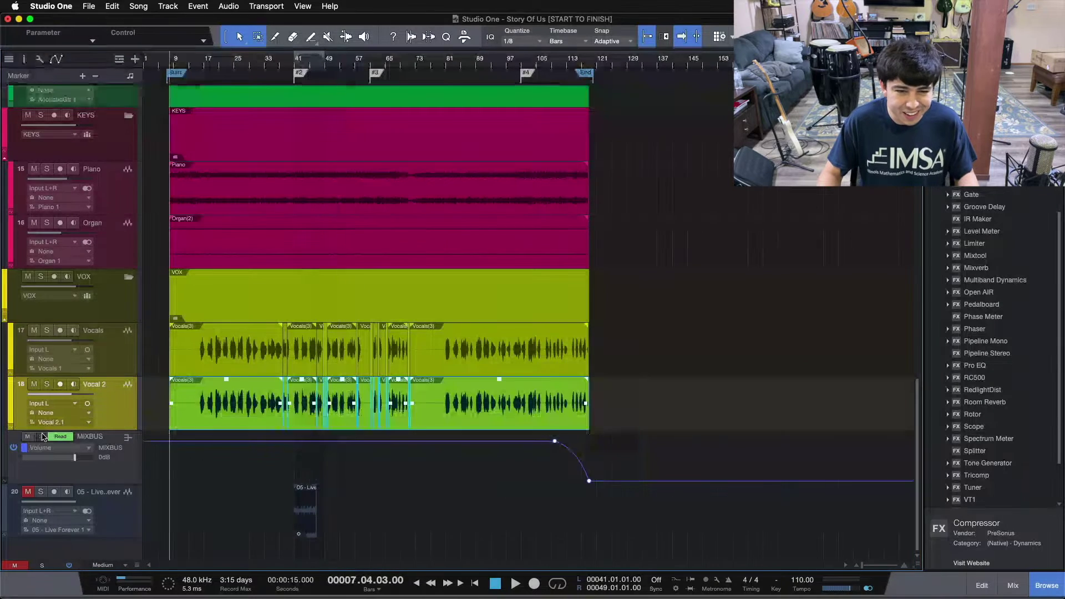
drag(657, 425, 118, 424)
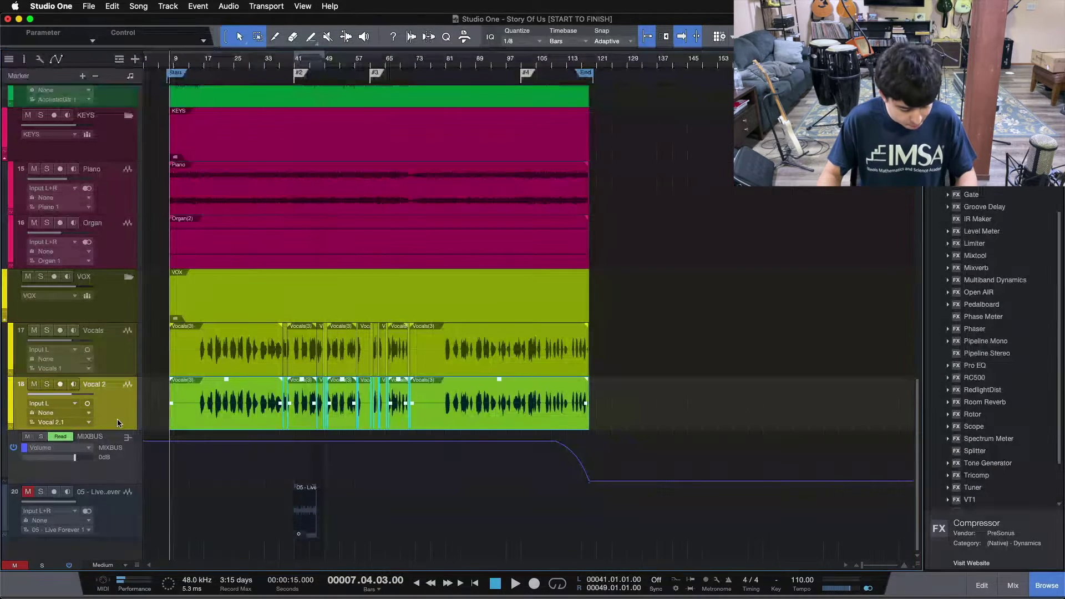
key(g)
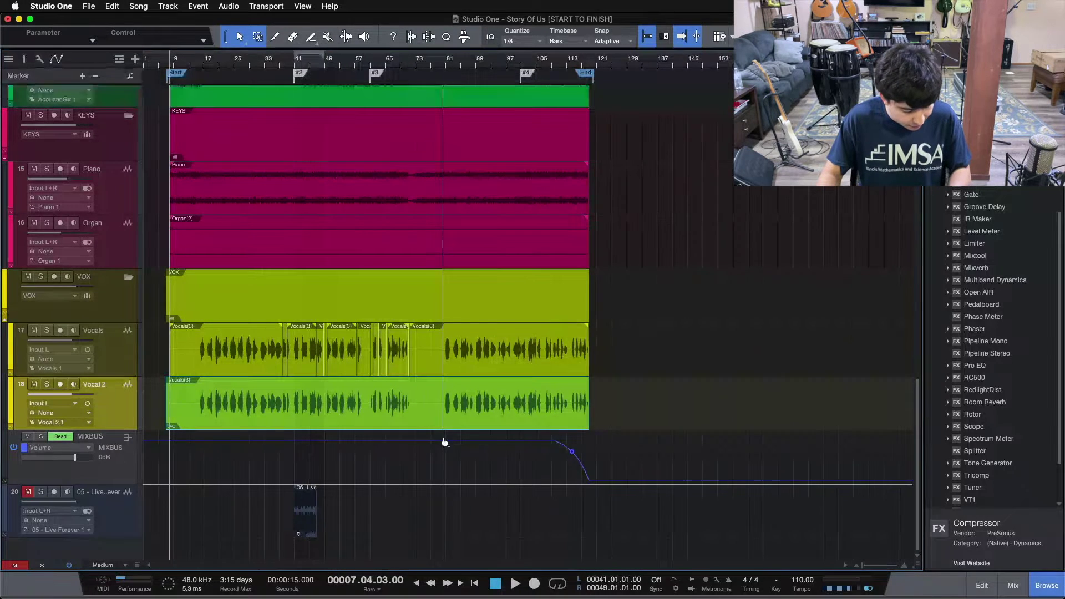
key(F2)
text(Vocal 2)
key(Return)
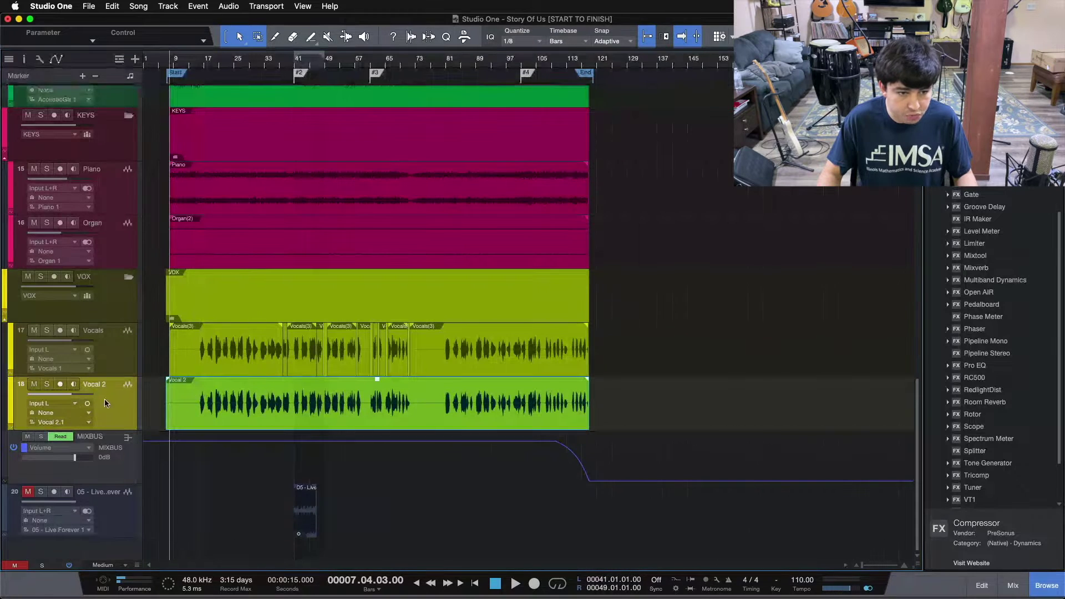
Rename the track holding the merged vocal event as Pitch 1.
double_click(94, 384)
text(Pitch 1)
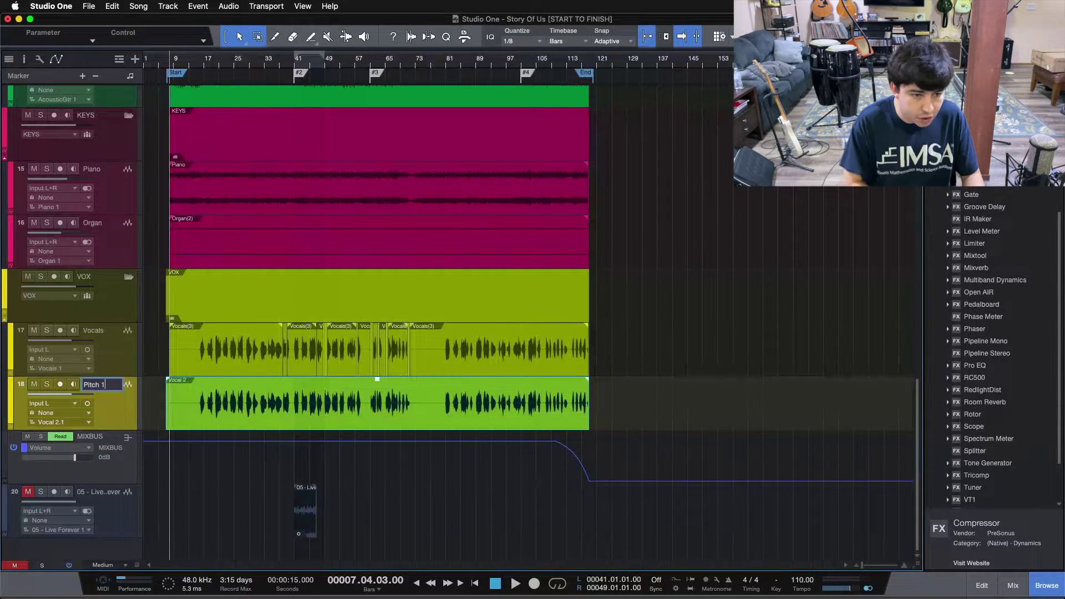
key(Return)
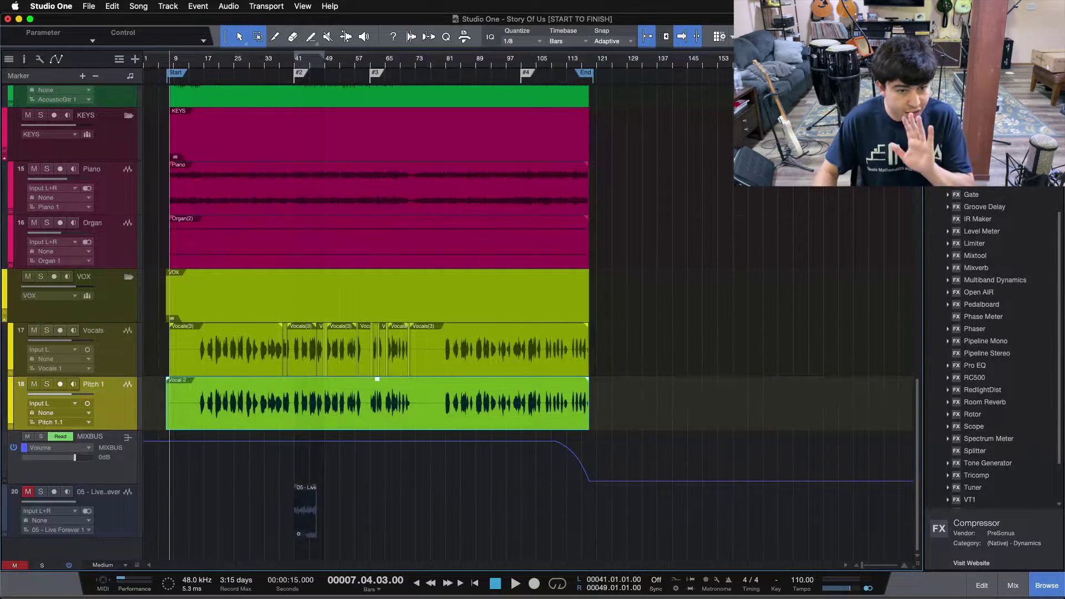
Make five complete duplicates of the Pitch 1 track, one below the other, for six pitch tracks in total.
right_click(101, 401)
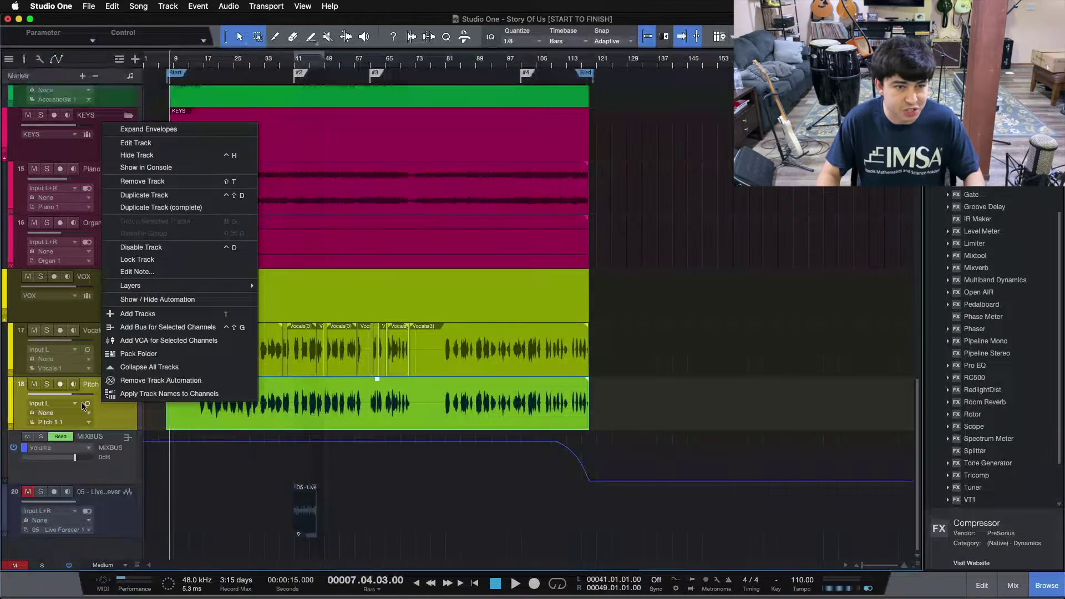
click(161, 207)
right_click(104, 452)
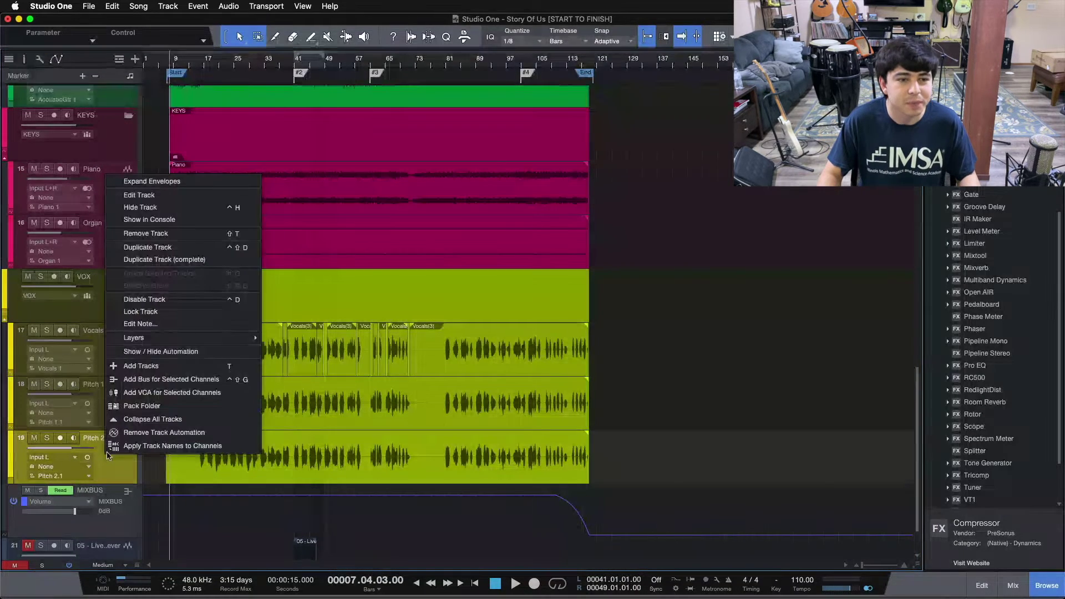
click(124, 264)
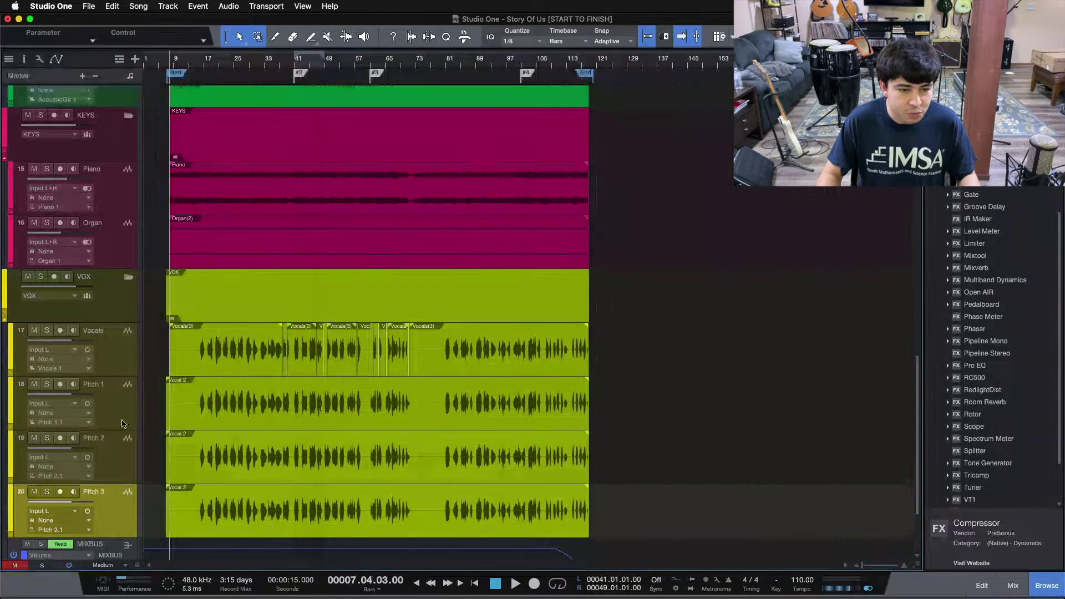
right_click(110, 534)
click(149, 348)
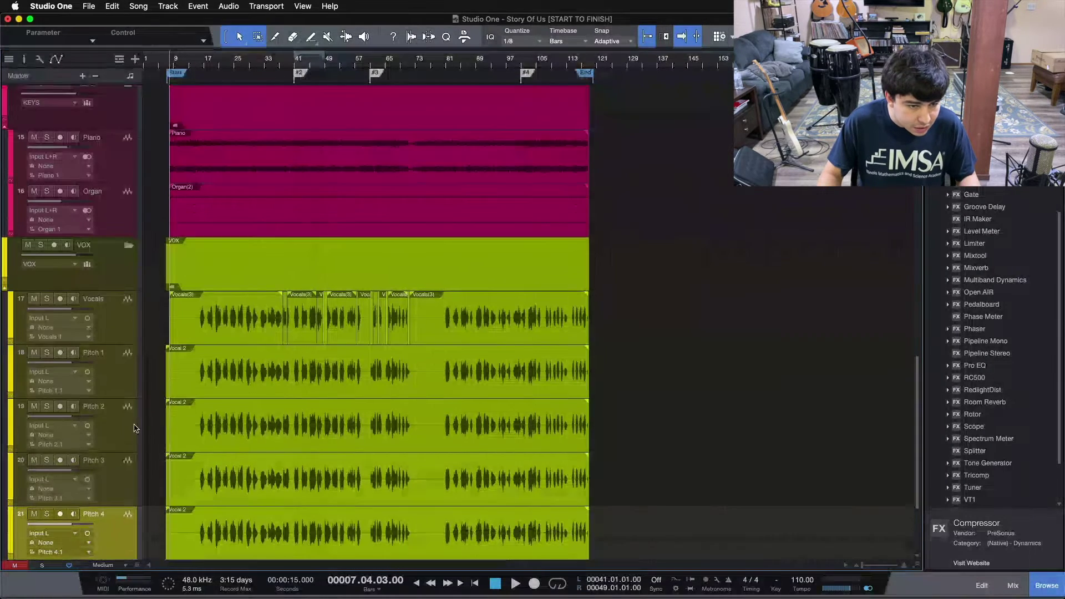
right_click(128, 489)
click(195, 289)
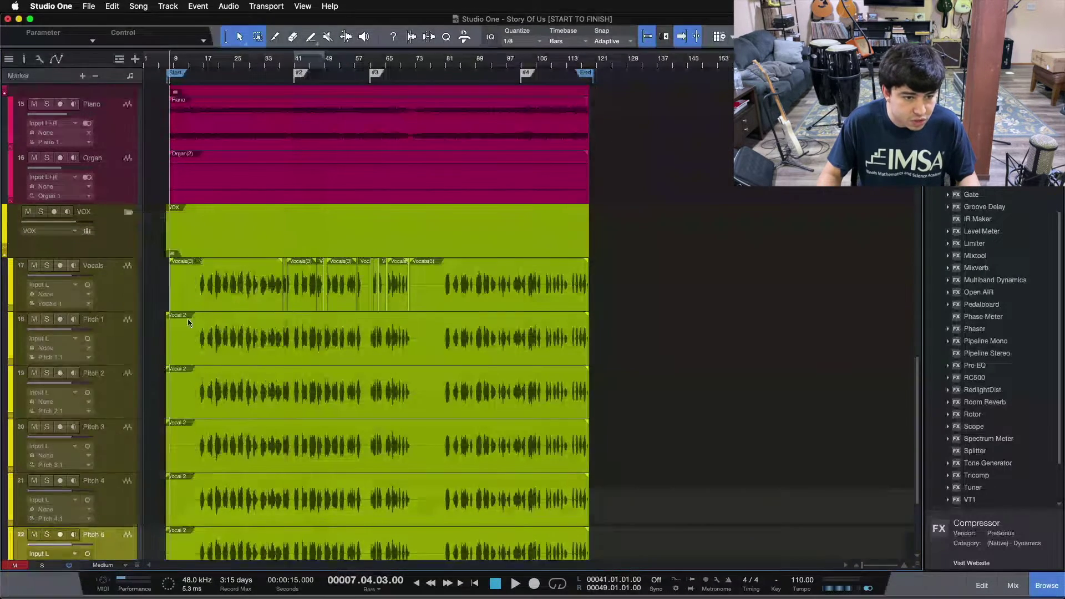
right_click(107, 497)
click(130, 303)
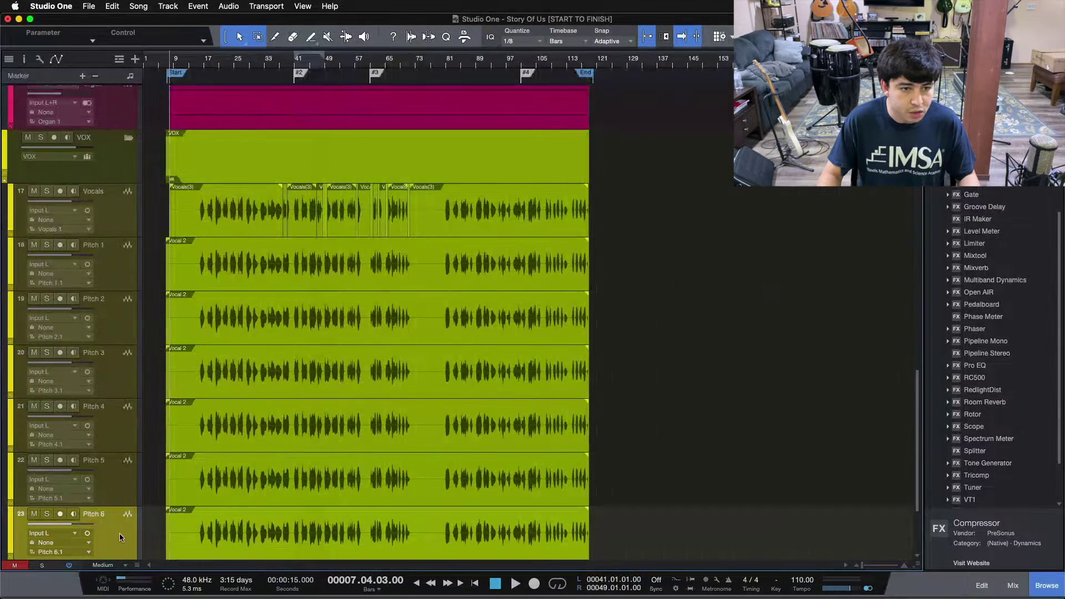
Select all six Pitch tracks and recolour them light brown.
shift+click(114, 282)
click(13, 263)
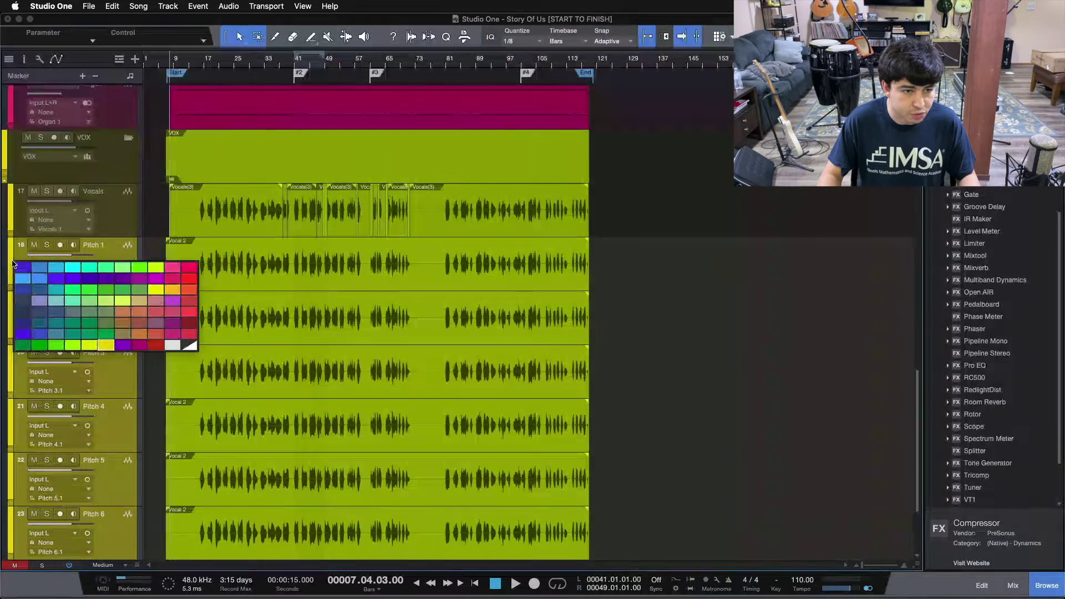
click(123, 313)
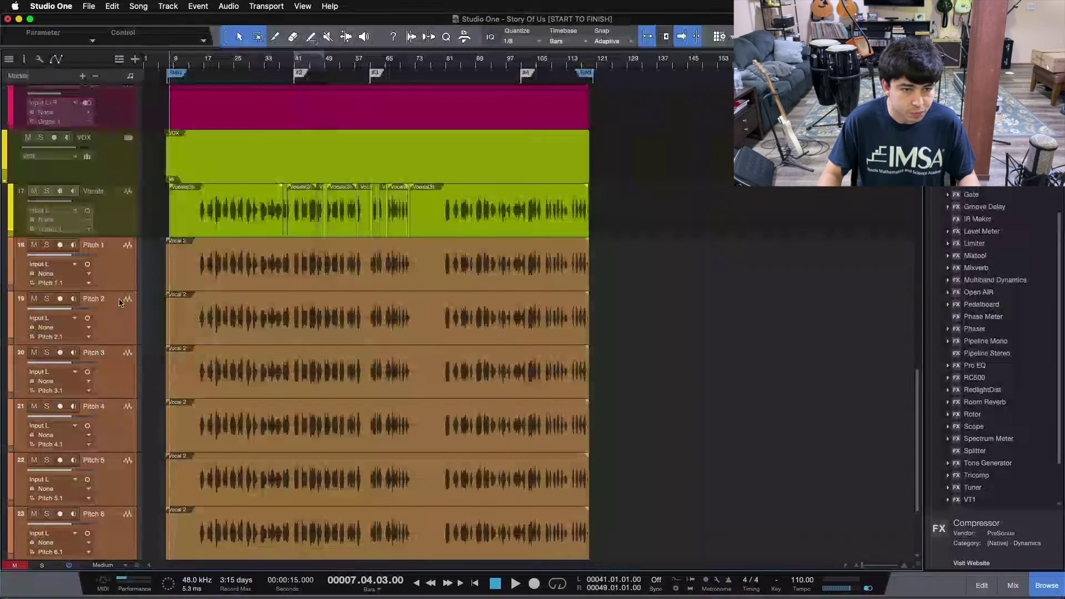
Show the inspector for the Pitch 1 track and set its audio event's tune to -3.
click(112, 280)
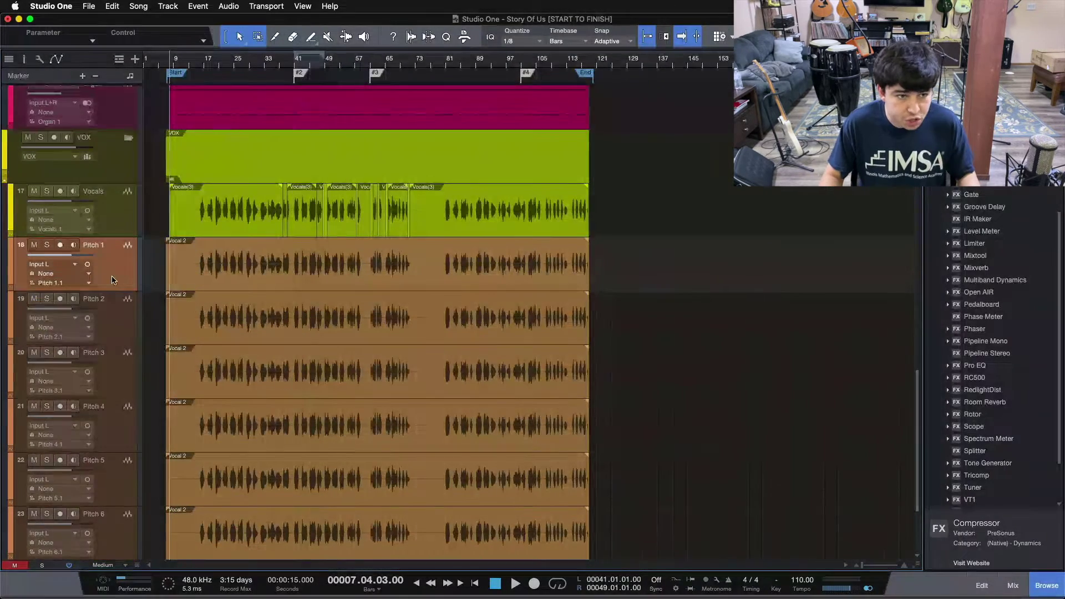
click(24, 59)
scroll(530, 251, down, 3)
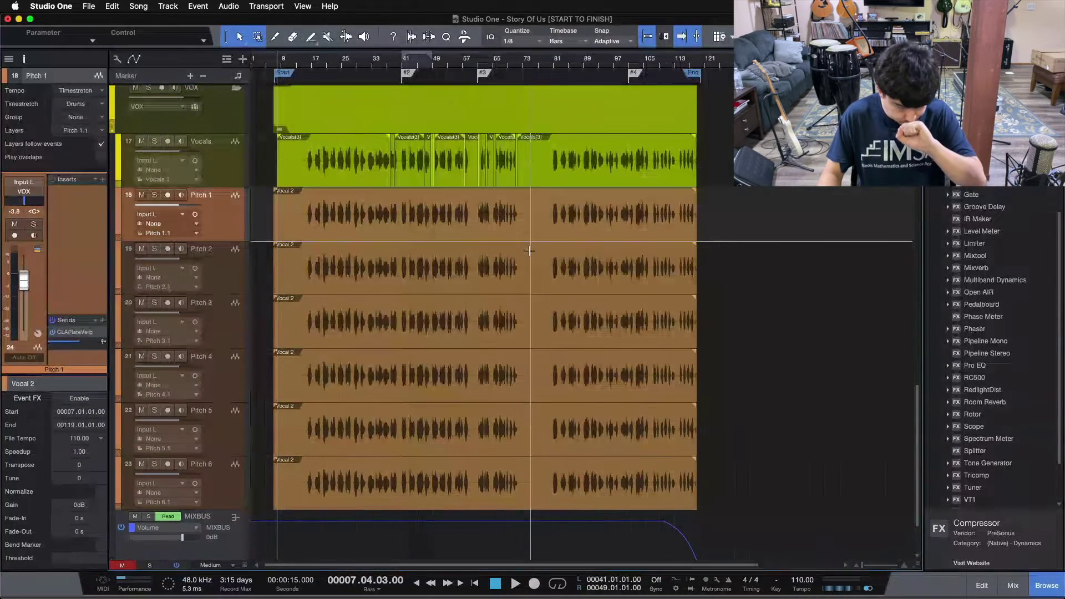
click(322, 232)
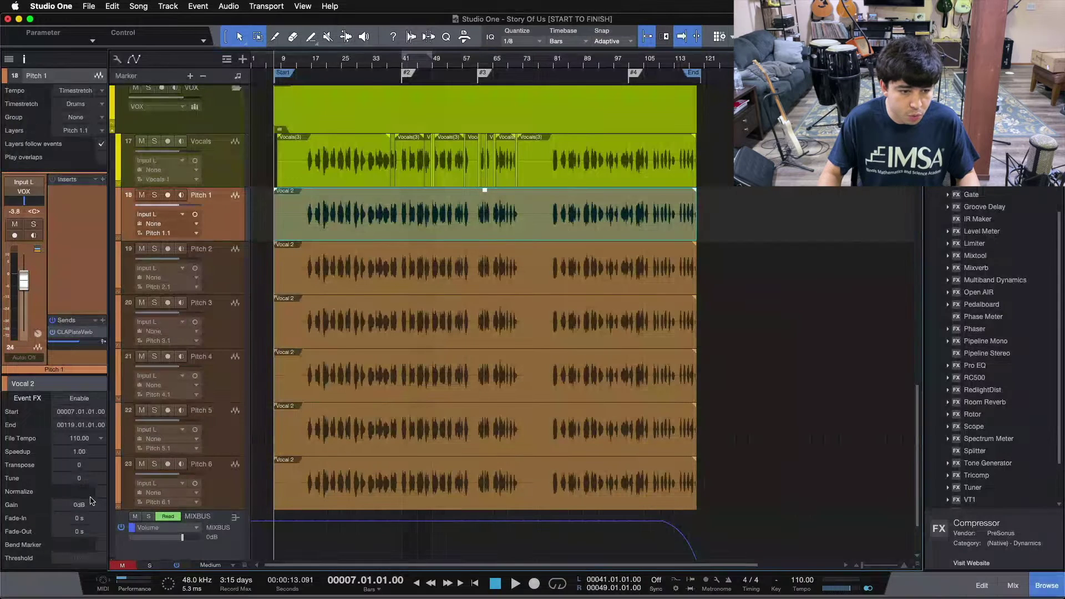
click(24, 60)
click(23, 60)
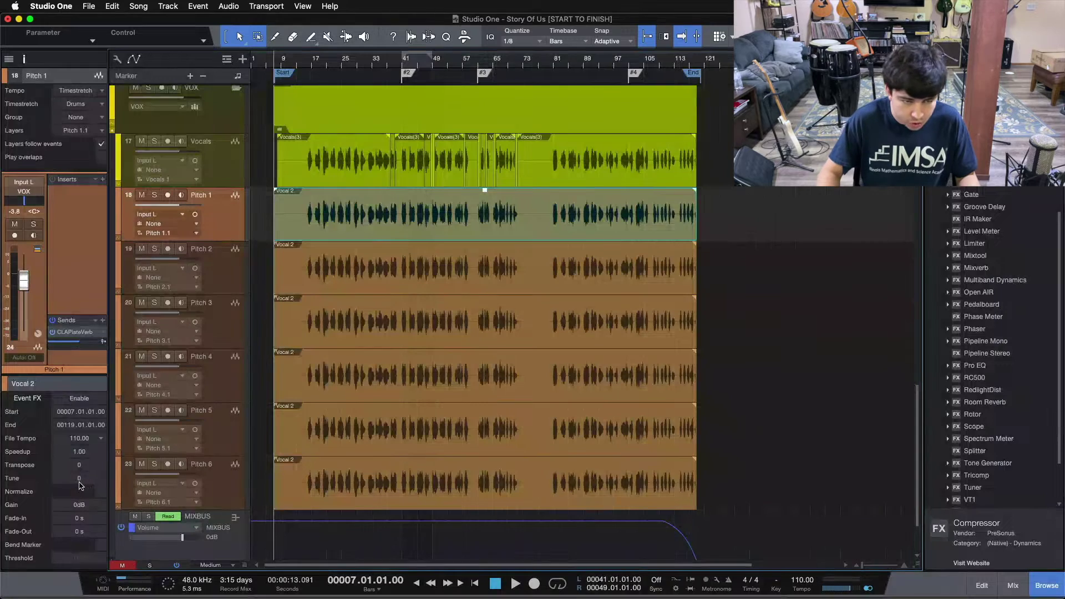
scroll(82, 483, down, 1)
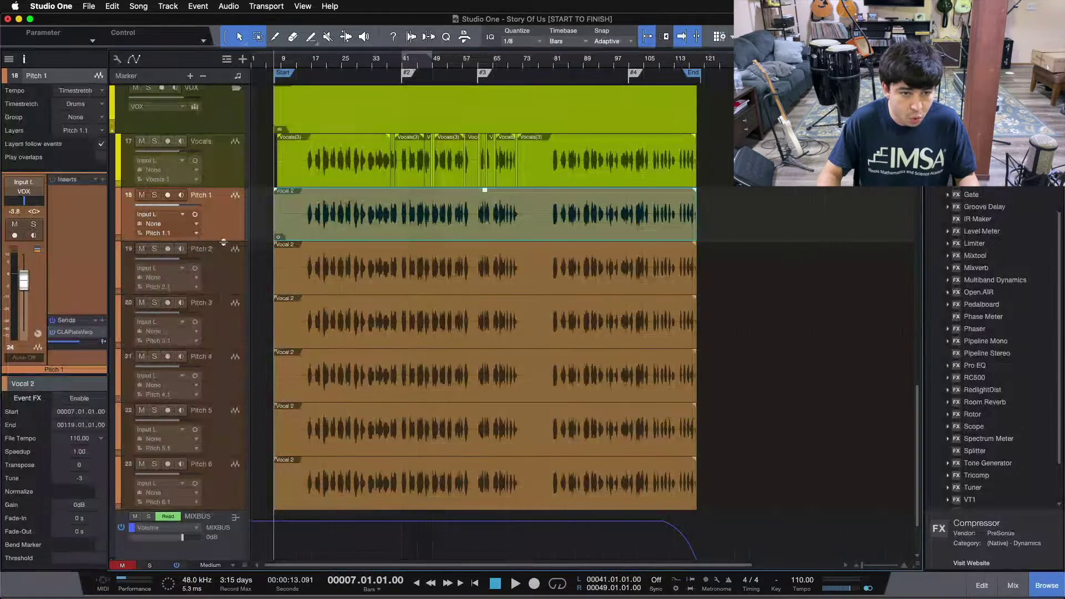
Set the tune of the audio event on Pitch 2 to 3 and on Pitch 3 to 6.
click(238, 272)
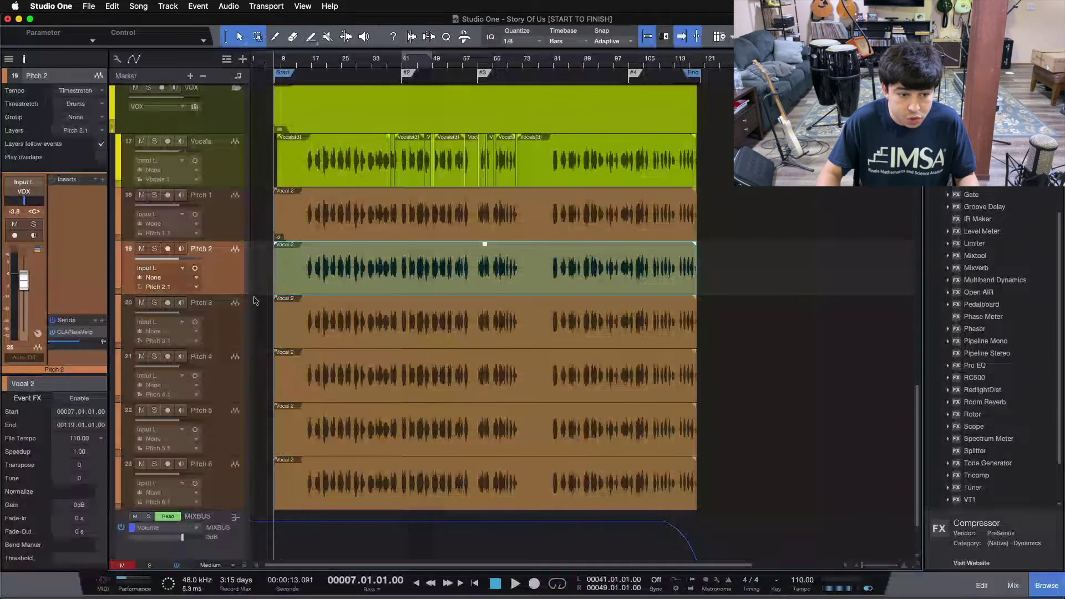
scroll(89, 484, up, 2)
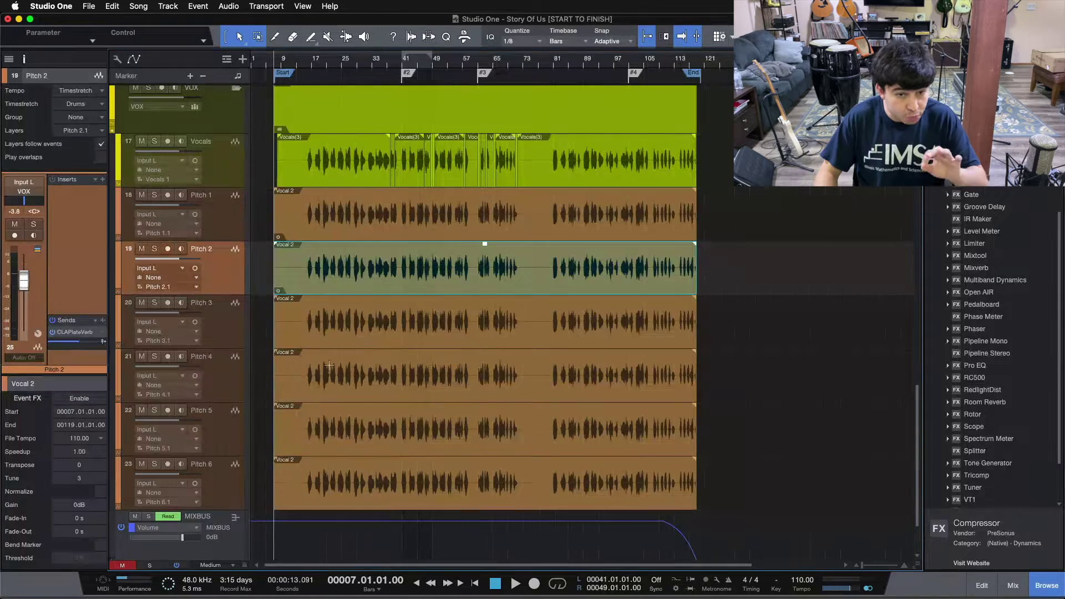
click(325, 332)
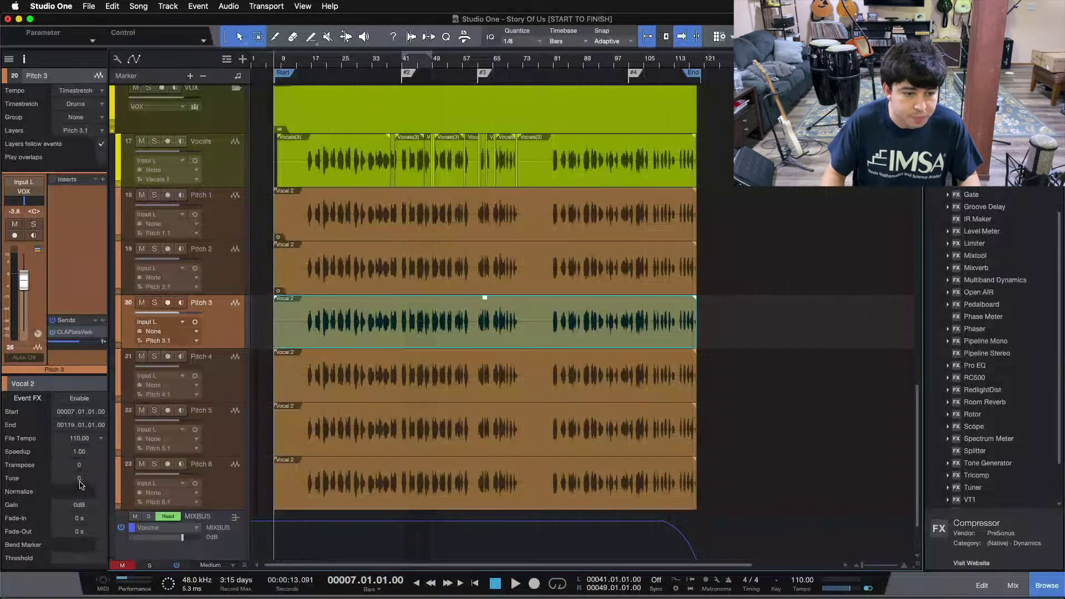
scroll(87, 481, up, 2)
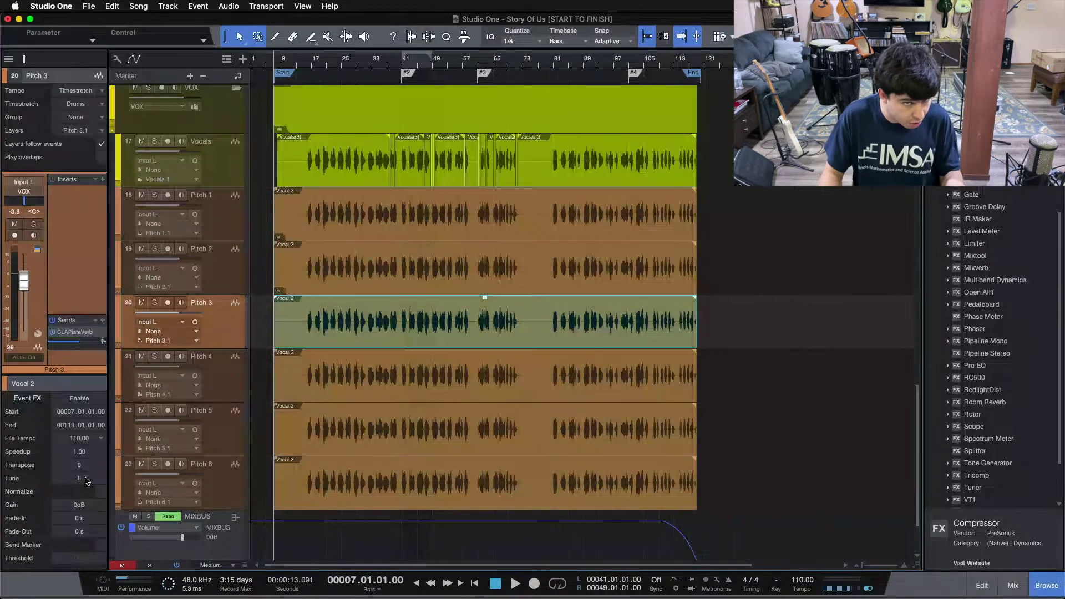
Set the audio event tune to -6 on Pitch 4, -9 on Pitch 5 and 9 on Pitch 6.
click(307, 390)
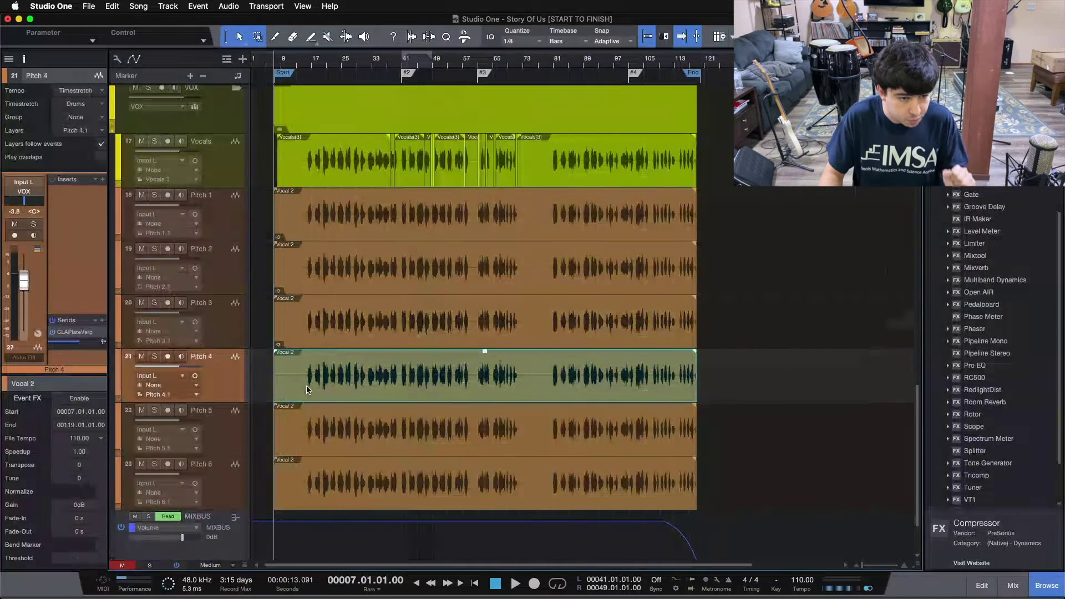
scroll(86, 482, down, 3)
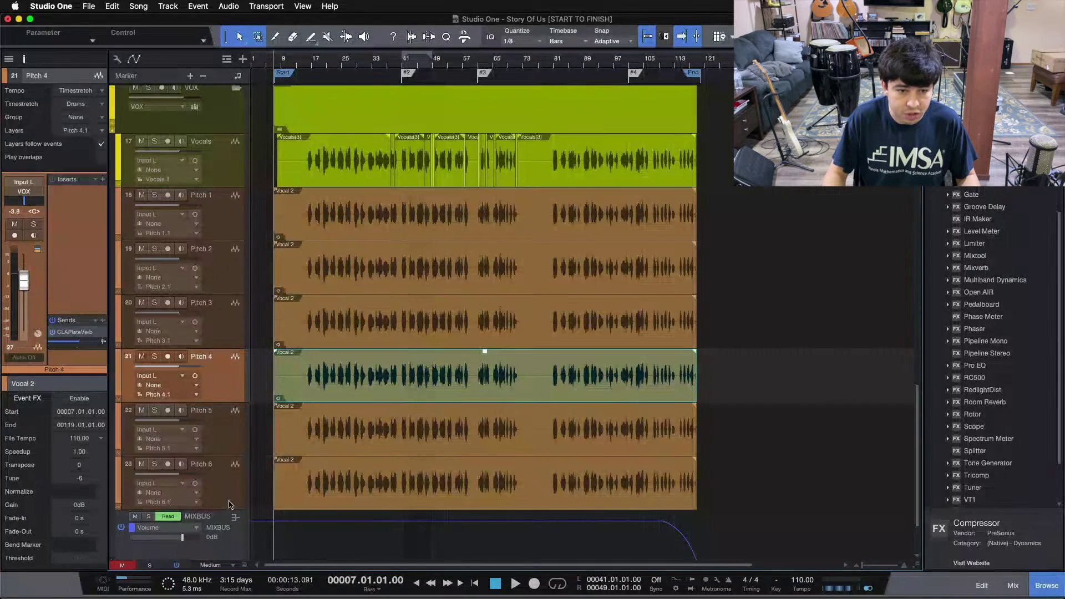
click(322, 438)
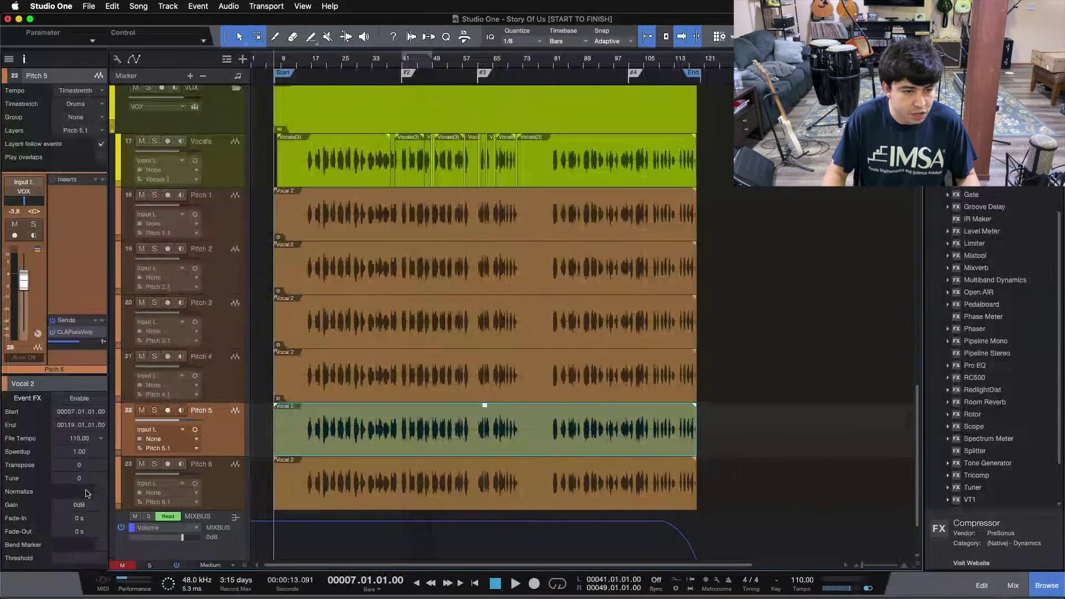
scroll(87, 484, down, 2)
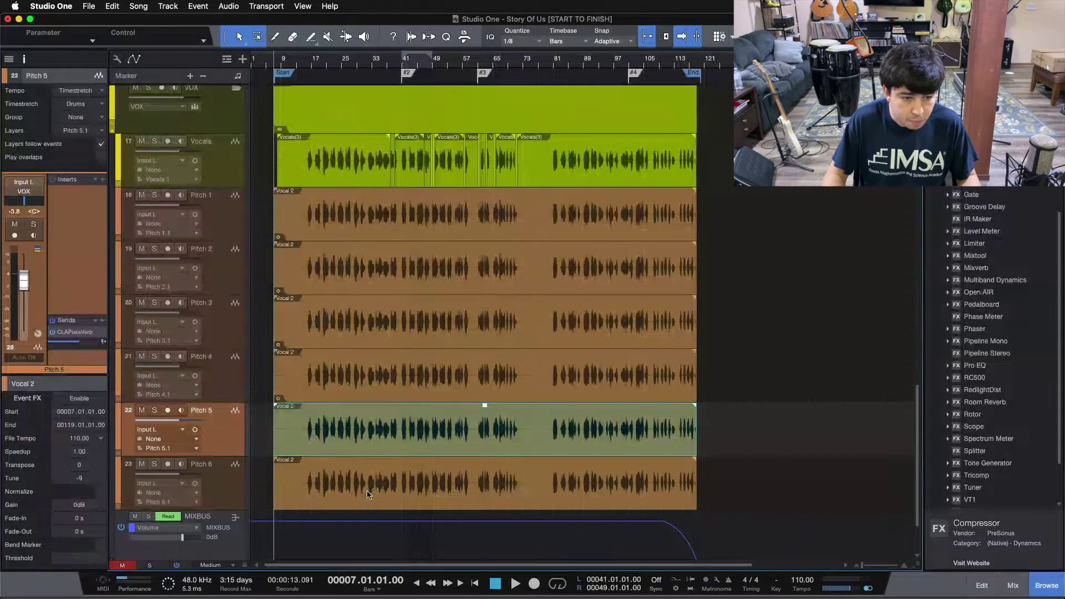
key(Down)
scroll(81, 486, up, 4)
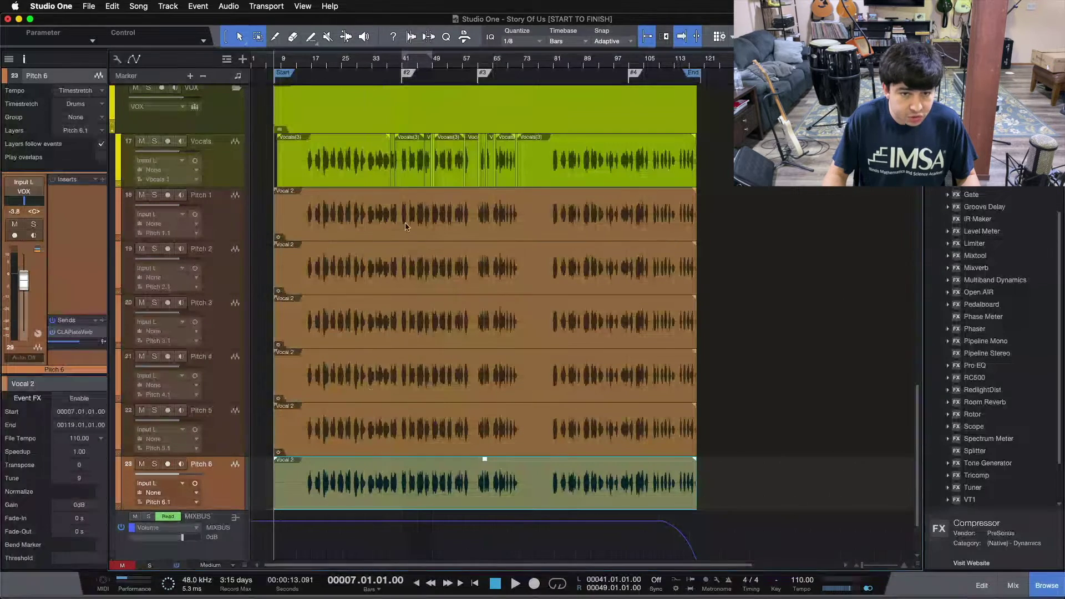
Select the audio events on all six Pitch tracks and bounce them to render their tuning.
click(799, 443)
drag(762, 238, 220, 498)
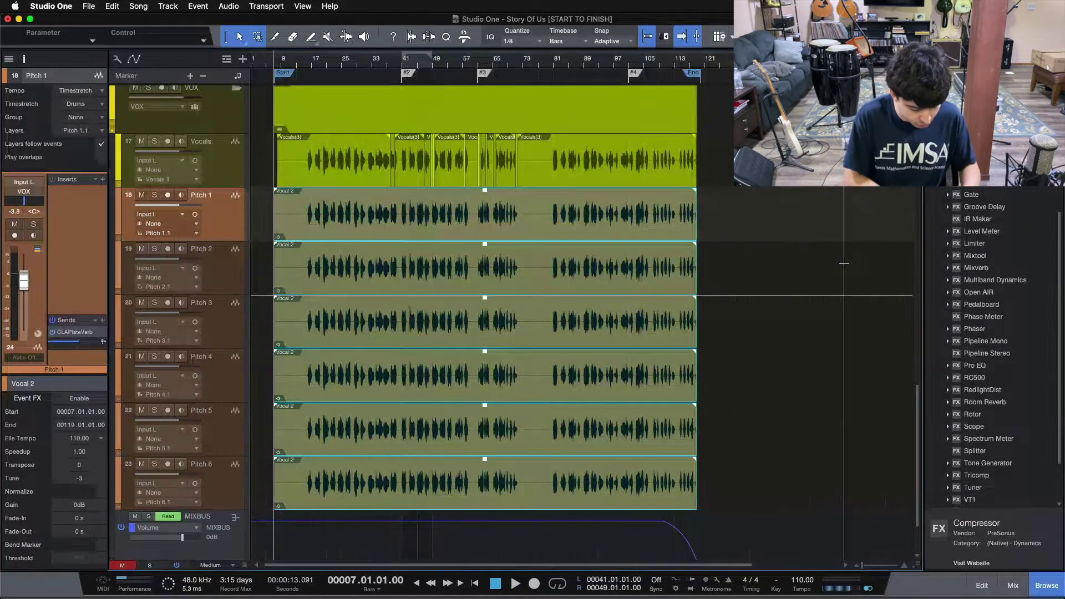
key(super+b)
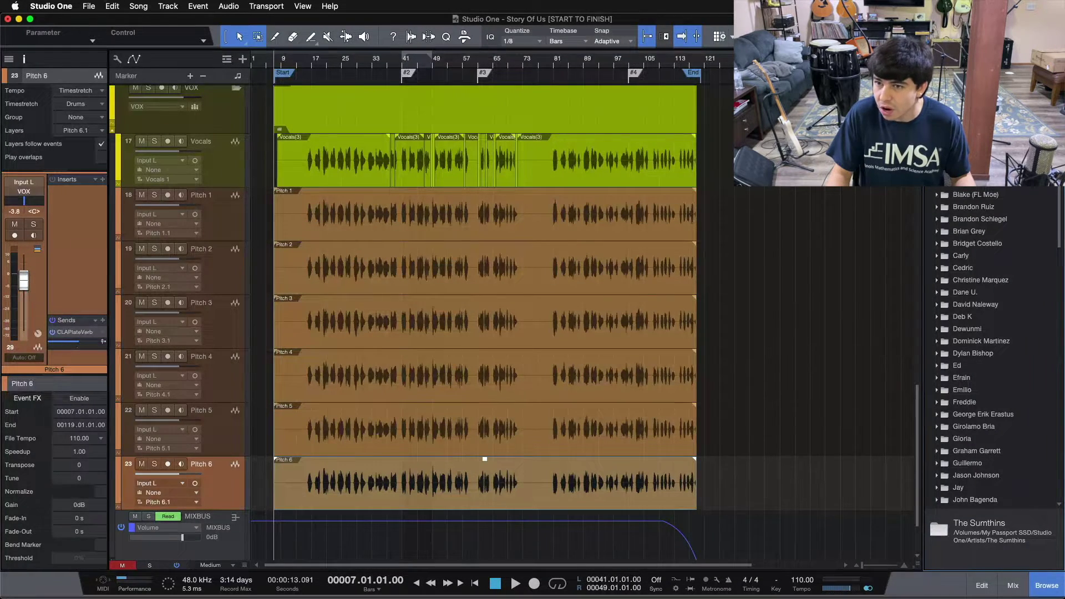
In the file browser, expand The Sumthins > Songs > Story of Us EP > Story Of Us > Bounces.
scroll(993, 344, down, 10)
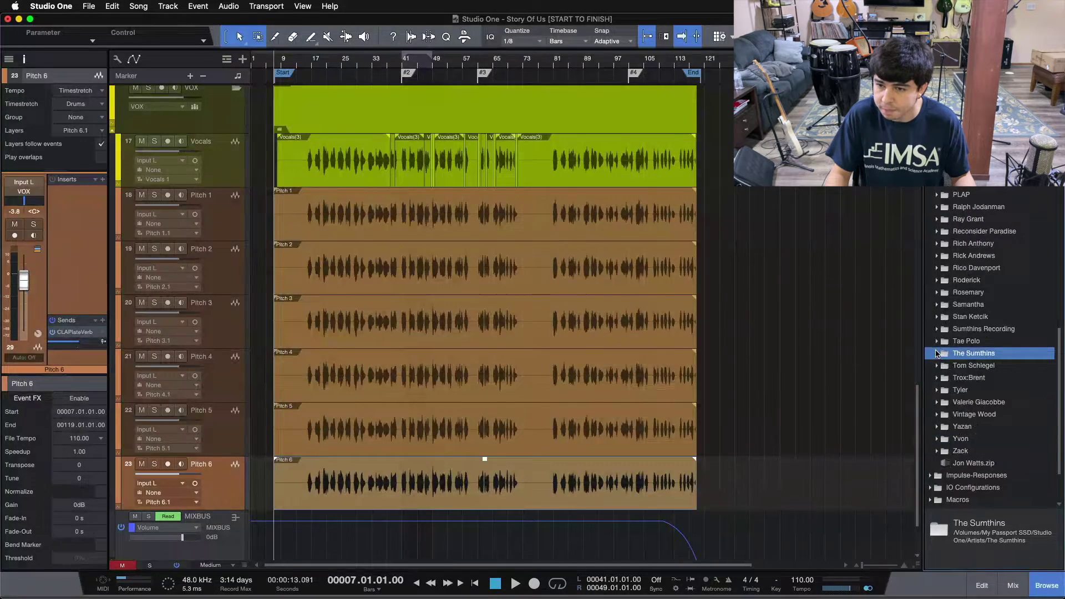
click(938, 353)
click(943, 318)
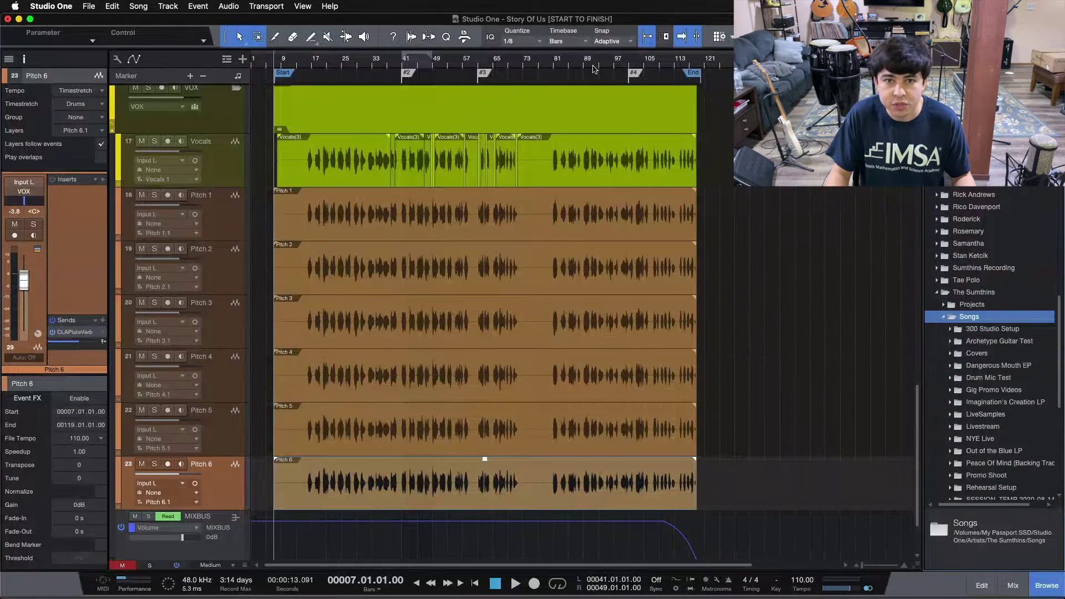
scroll(991, 341, down, 5)
scroll(992, 341, down, 2)
click(950, 342)
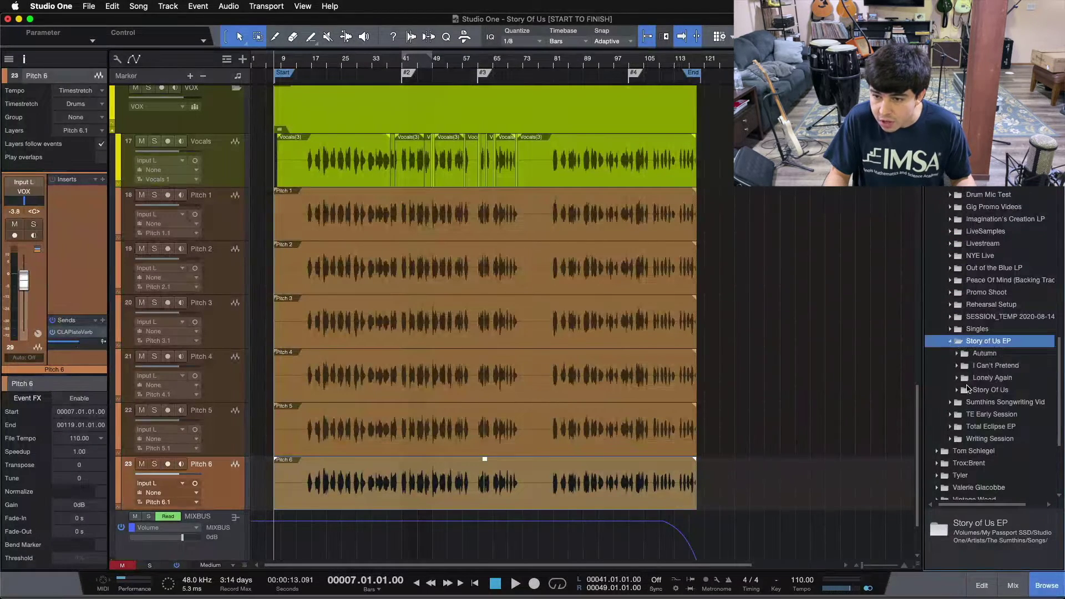
double_click(990, 390)
scroll(983, 370, down, 2)
click(993, 341)
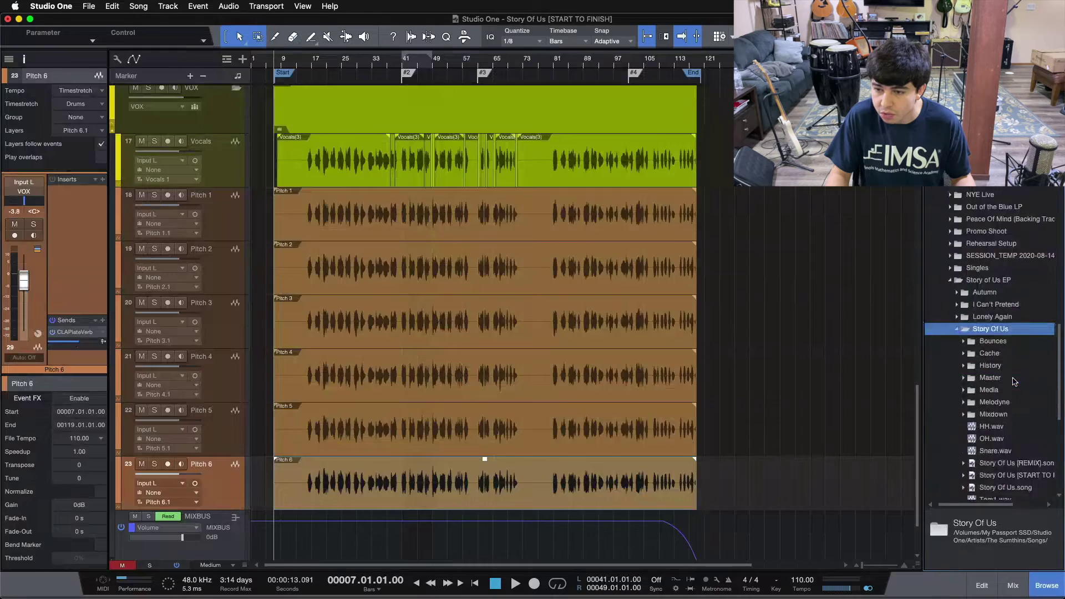
click(964, 341)
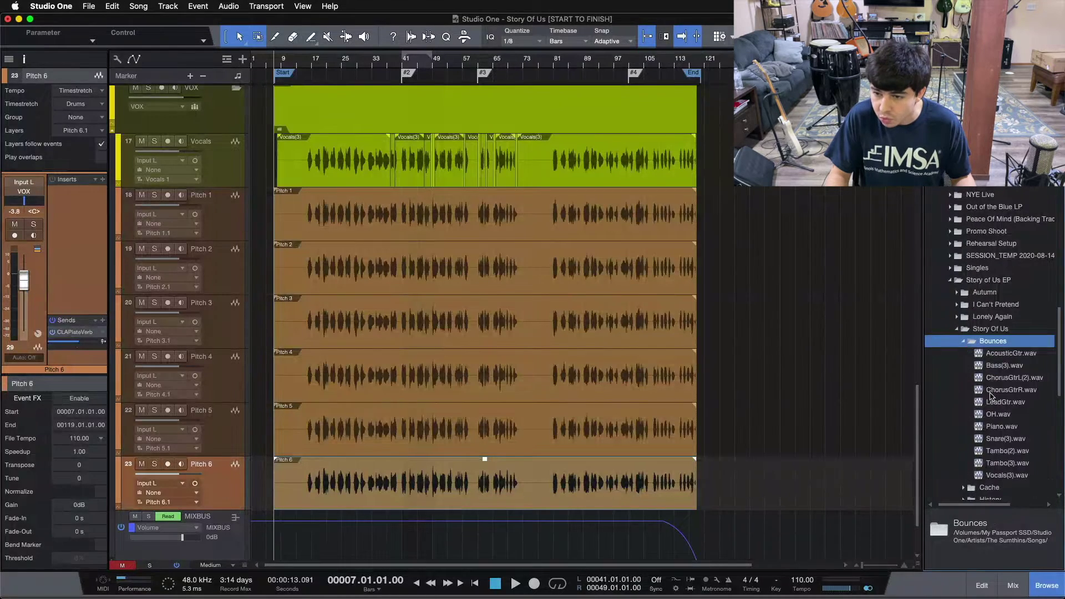
Refresh the Bounces folder listing in the file browser.
scroll(1015, 444, down, 1)
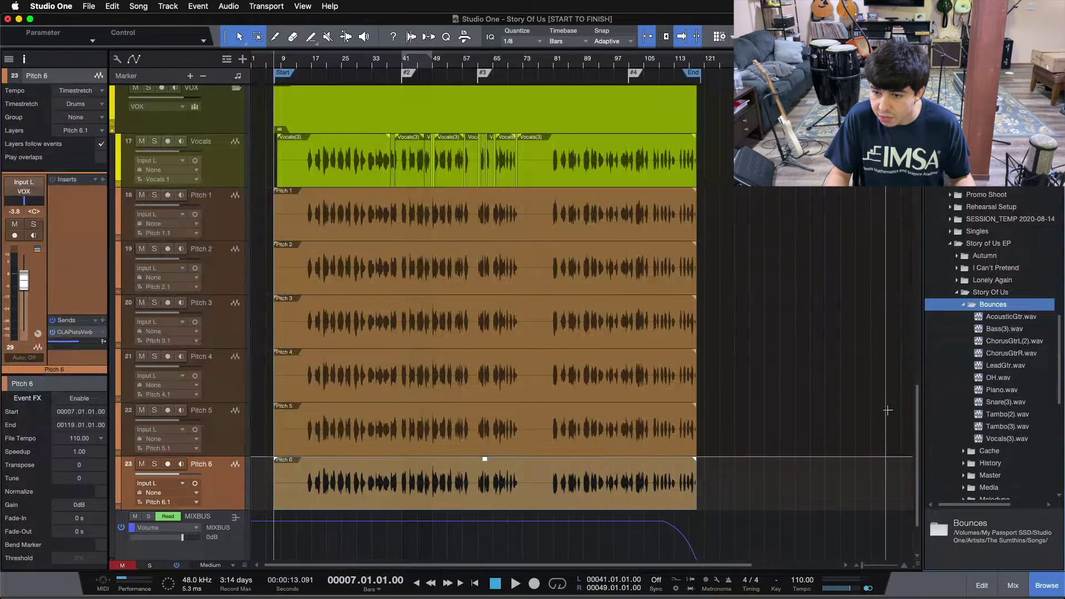
right_click(977, 308)
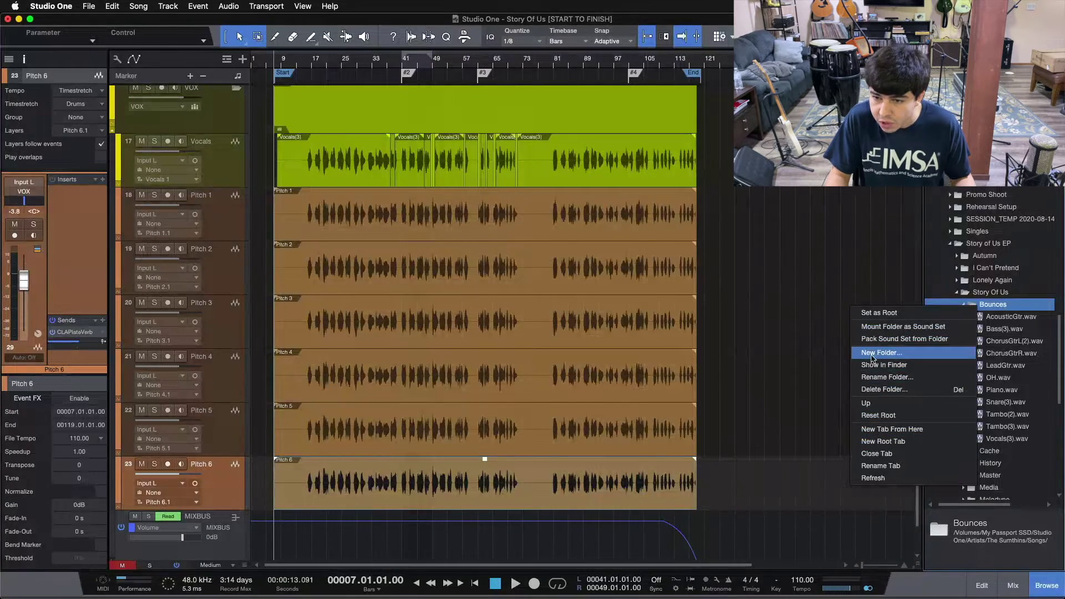
click(874, 478)
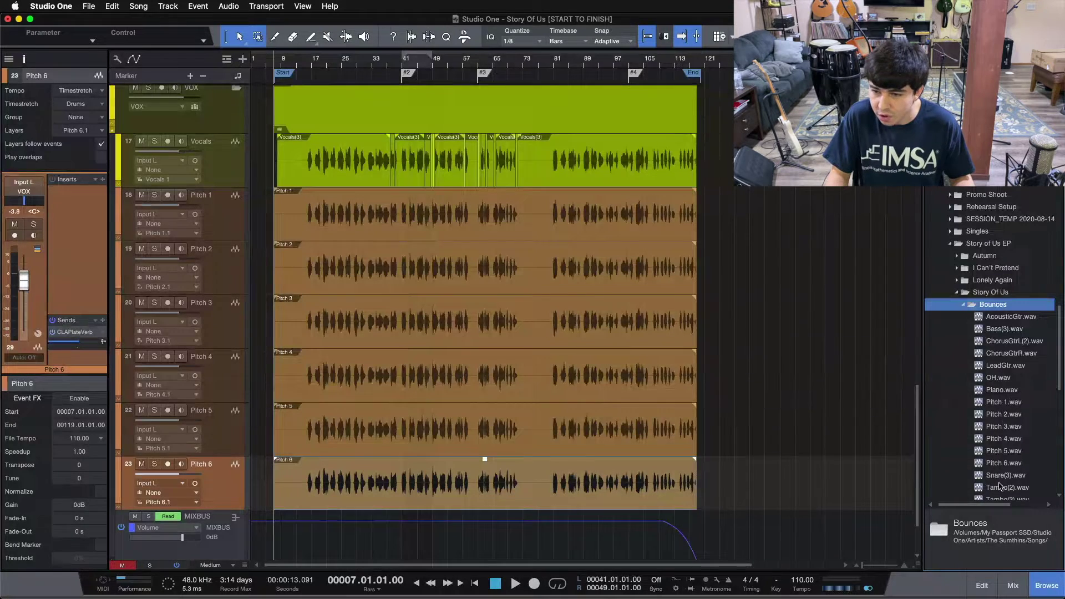
Merge Pitch 1.wav and Pitch 2.wav into a stereo file and place it on a new track at the Start marker.
scroll(1000, 418, down, 2)
click(1001, 381)
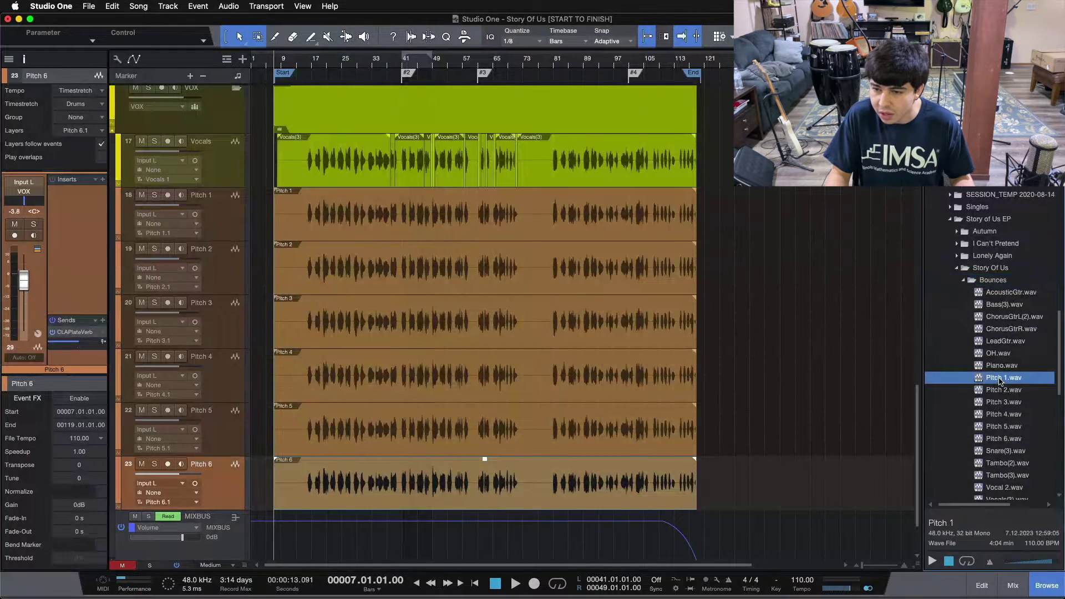
shift+click(1006, 393)
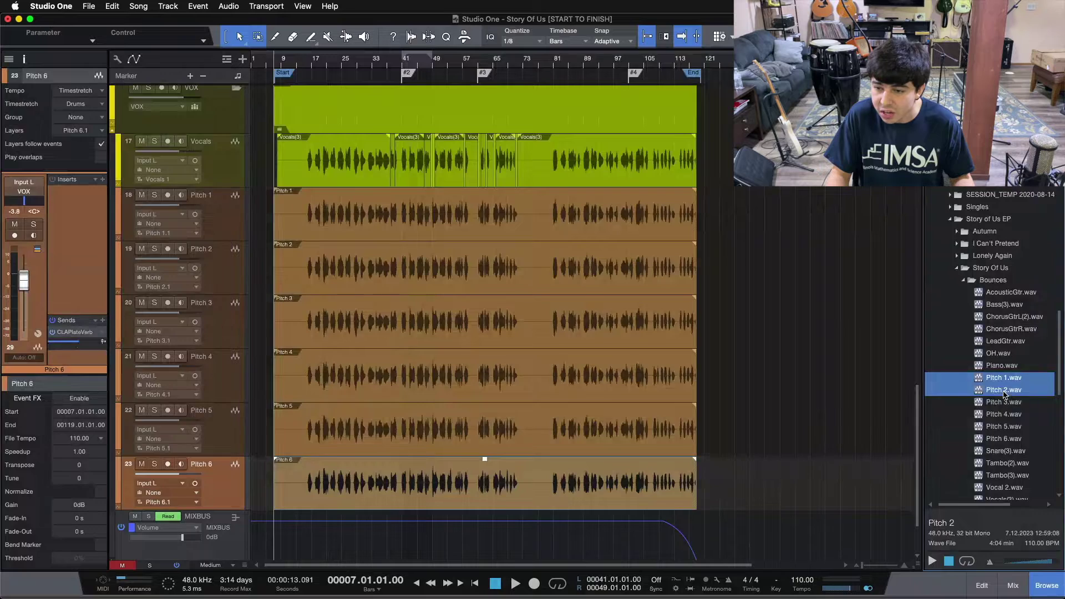
right_click(1004, 392)
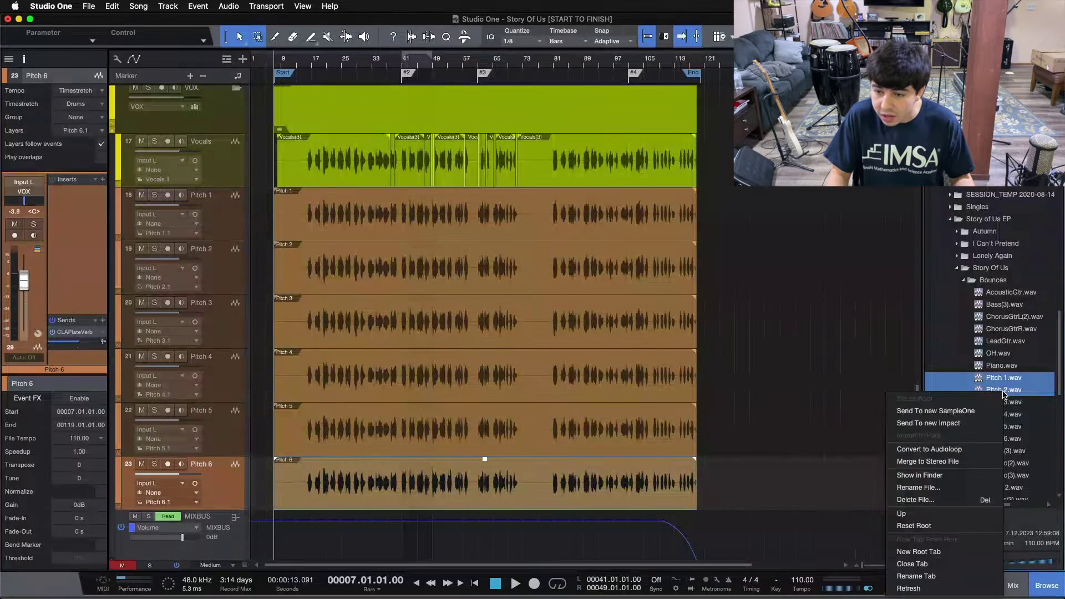
click(933, 465)
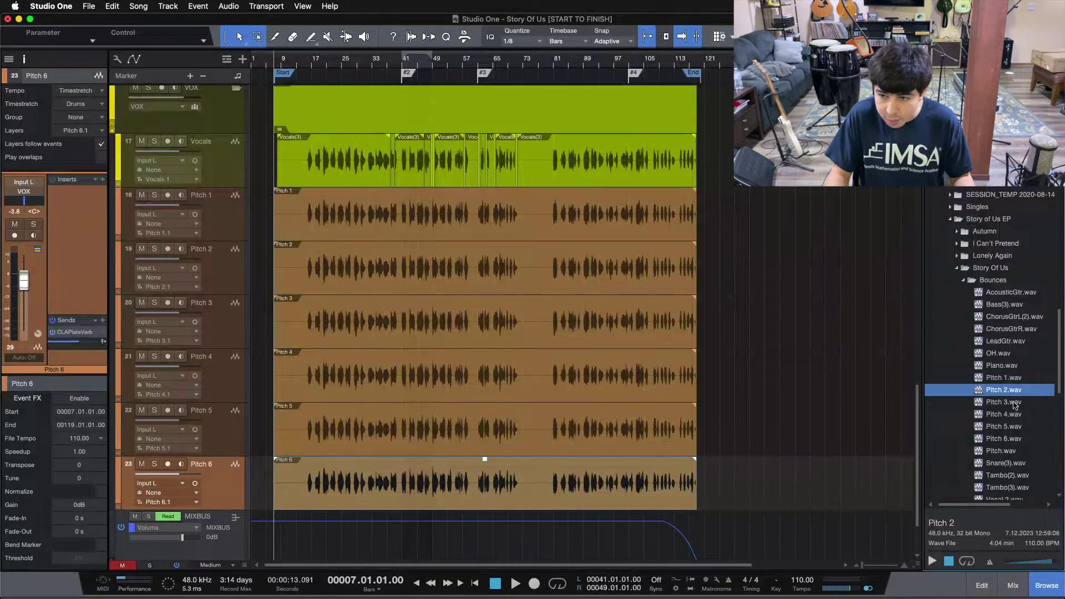
scroll(1007, 393, down, 2)
mouse_move(1004, 427)
mouse_down()
mouse_move(507, 494)
mouse_move(333, 535)
mouse_move(324, 547)
mouse_move(277, 548)
mouse_up()
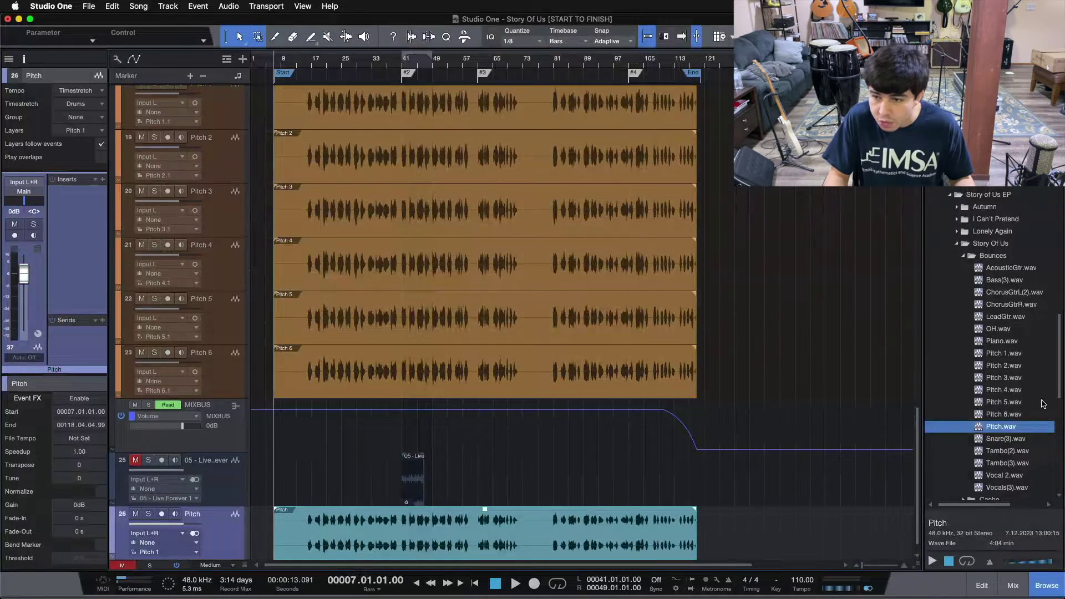
Merge Pitch 3.wav and Pitch 4.wav into a stereo file and place it on a new track at the Start marker.
click(1005, 378)
shift+click(1009, 391)
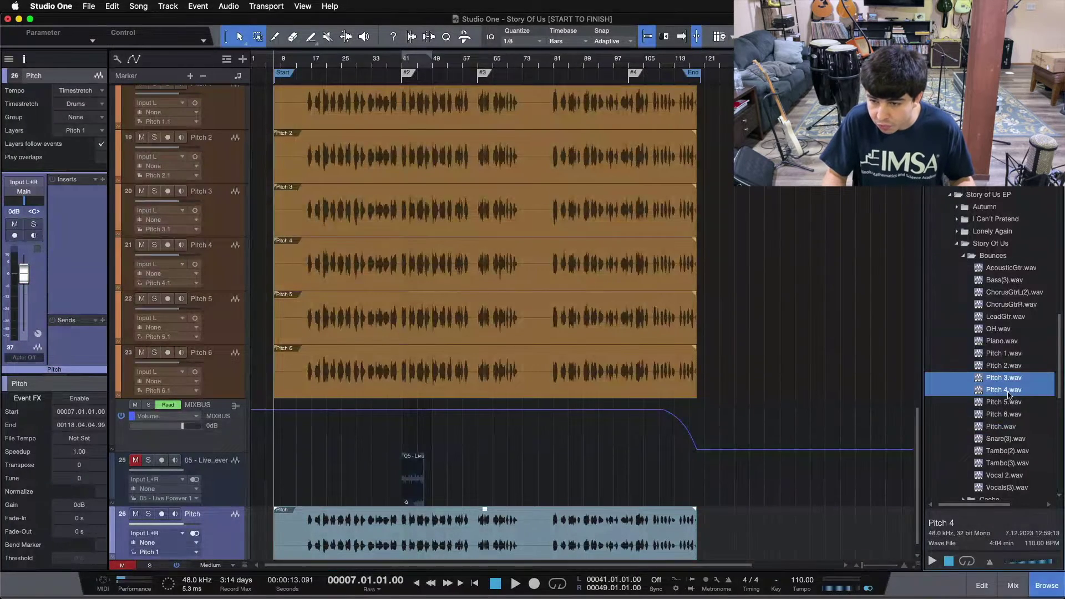
right_click(1009, 394)
click(910, 459)
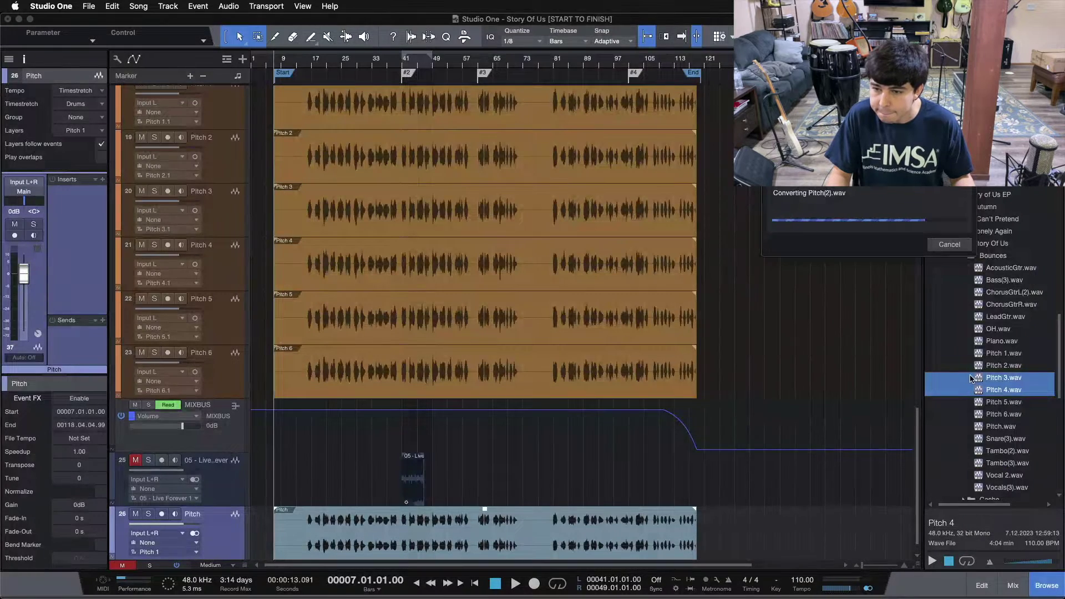
drag(1004, 426, 297, 556)
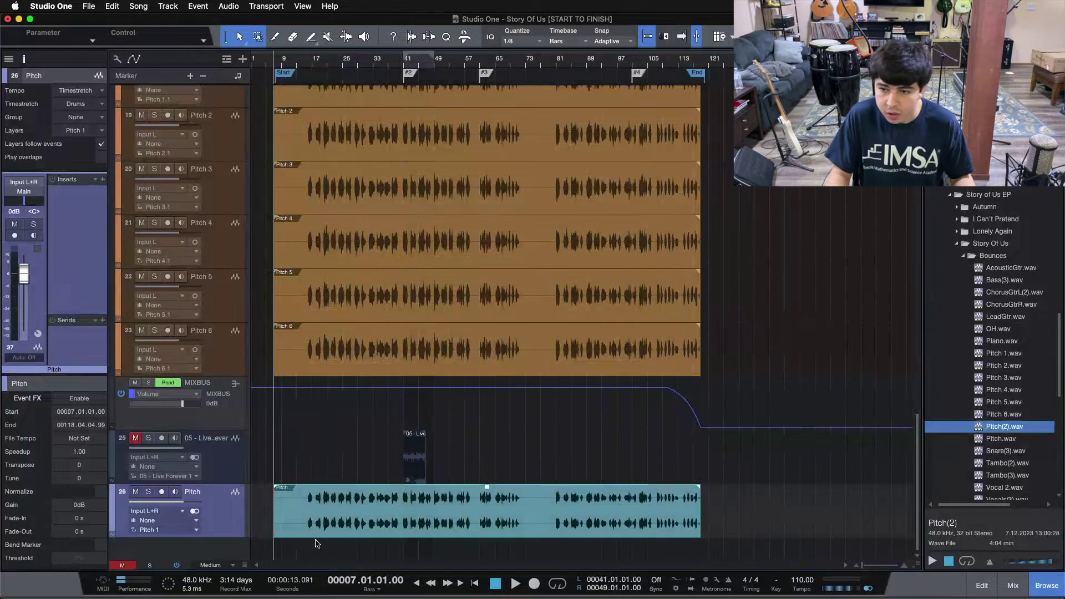
Merge Pitch 5.wav and Pitch 6.wav into a stereo file.
click(1005, 403)
shift+click(1013, 416)
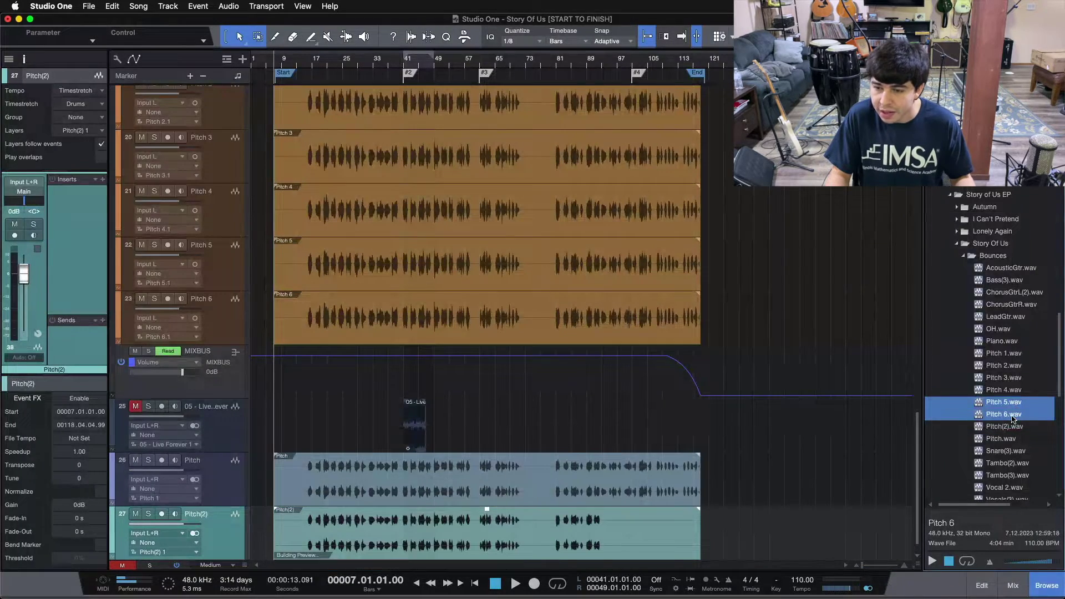
right_click(1013, 419)
click(954, 282)
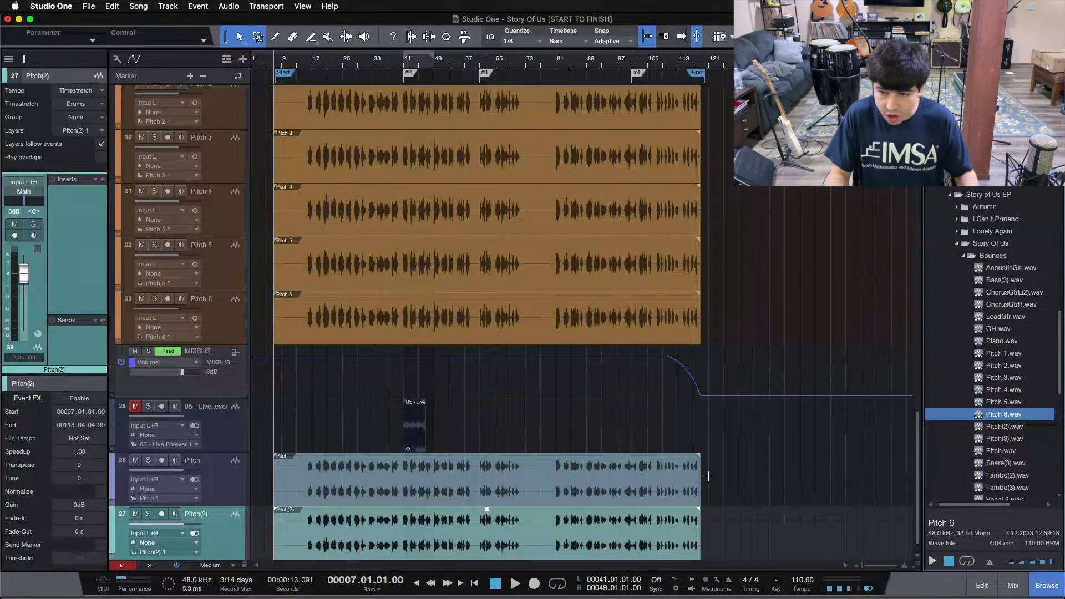
Place the Pitch 5 and 6 stereo file on a new track at the Start marker and move the three stereo tracks directly below Vocals.
drag(1005, 438, 294, 548)
drag(213, 335, 217, 217)
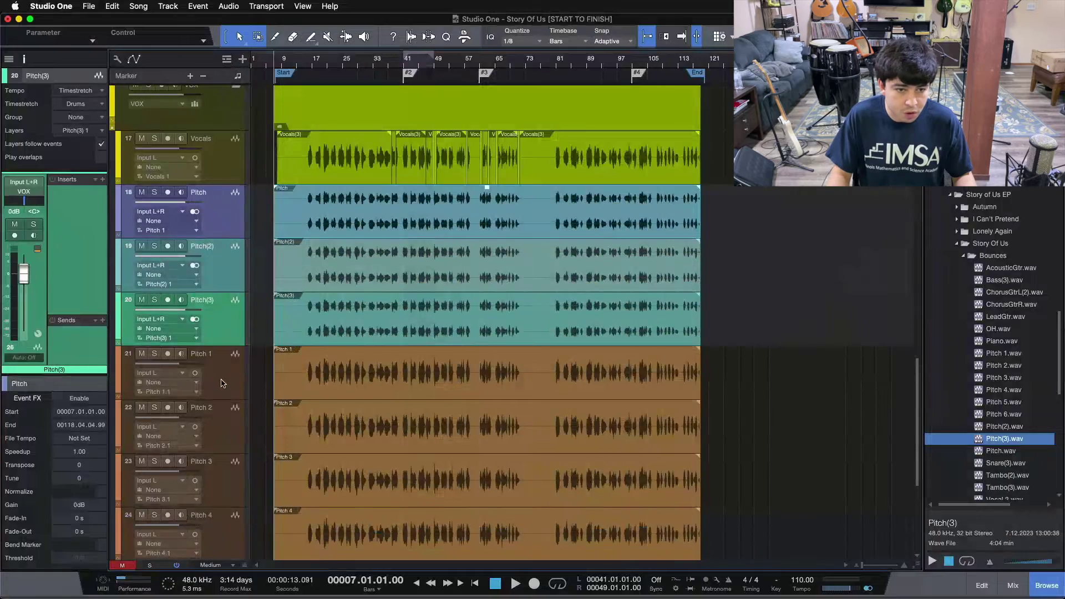
Delete the six mono tracks Pitch 1 through Pitch 6.
click(222, 382)
scroll(222, 383, down, 5)
shift+click(225, 413)
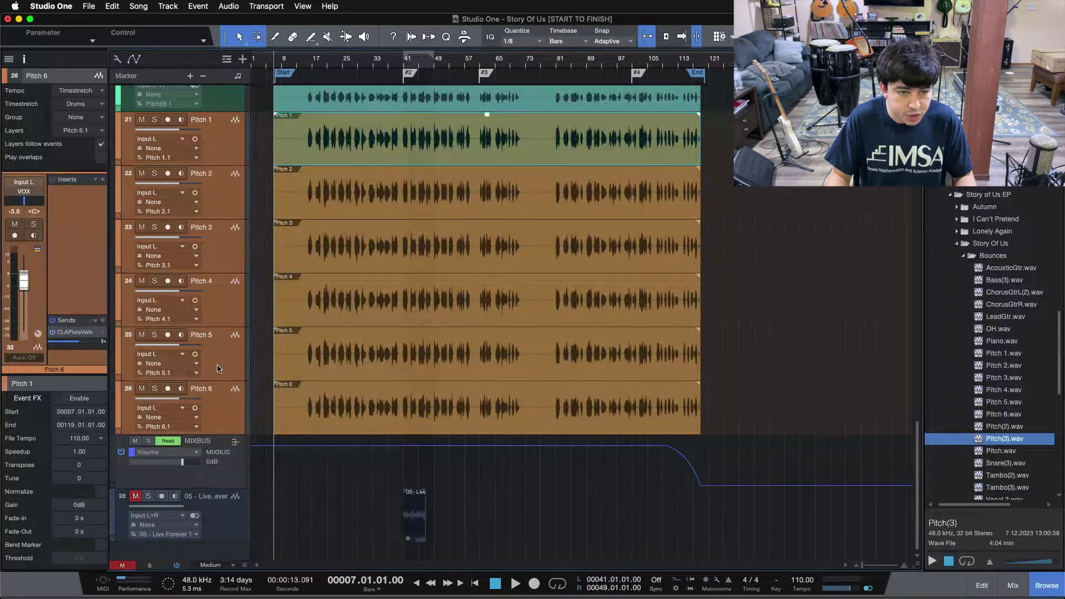
key(Delete)
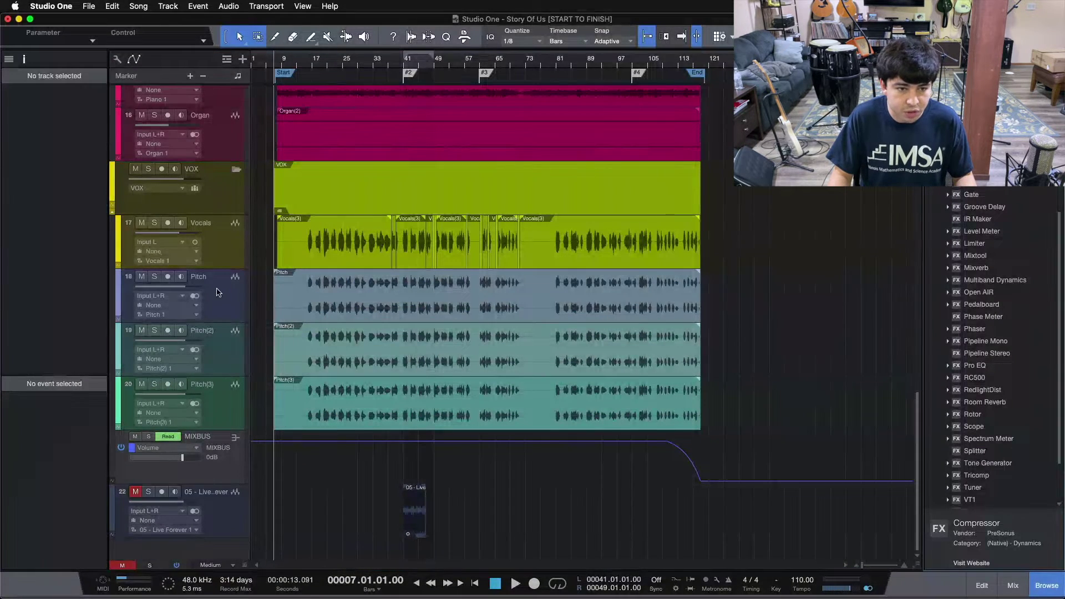
Recolor the three stereo tracks Pitch, Pitch(2) and Pitch(3) orange-brown.
click(217, 292)
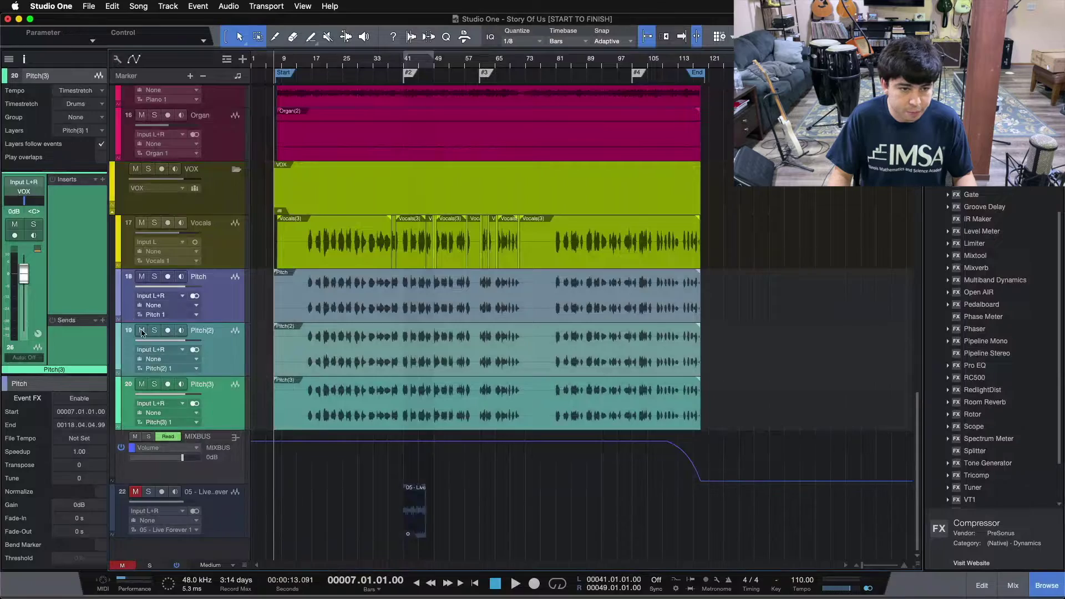
click(118, 299)
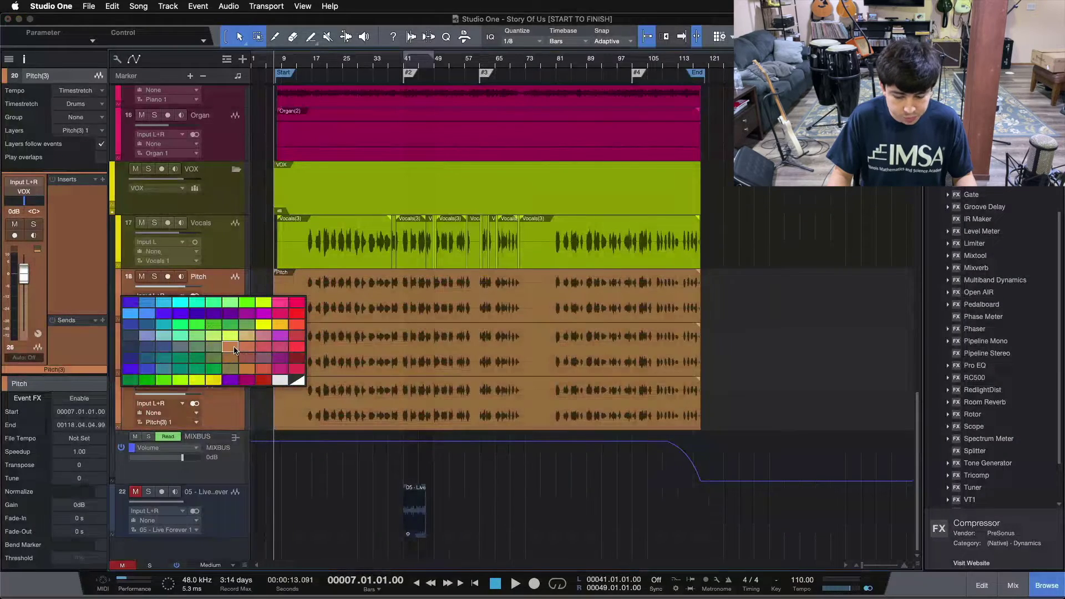
click(246, 355)
Rename the three stereo pitch tracks as PitchThree, PitchSix and PitchNine, in track order.
click(221, 281)
double_click(221, 277)
text(Three)
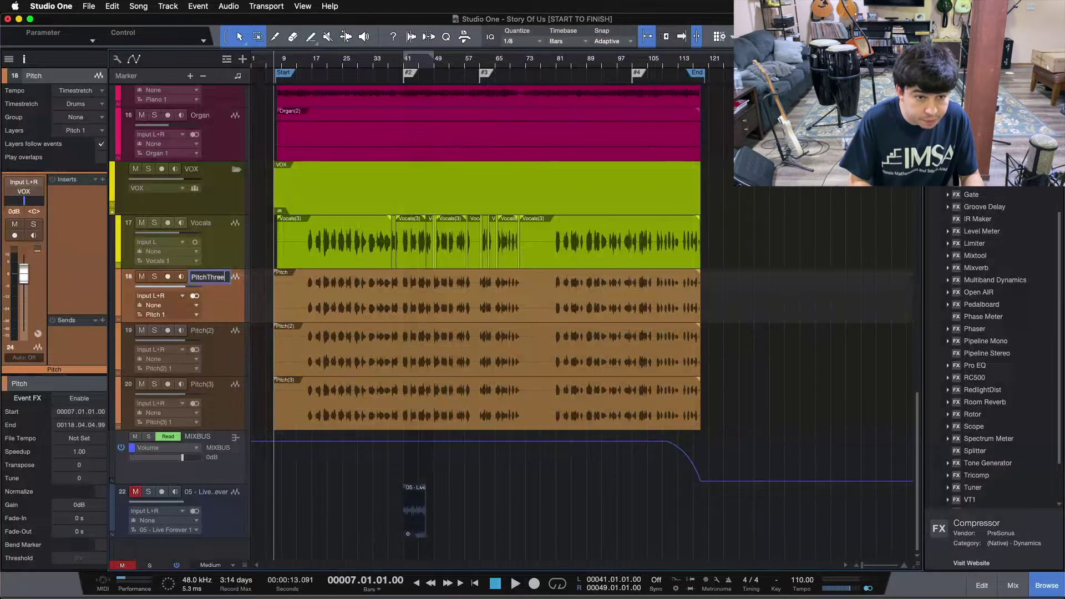
key(Tab)
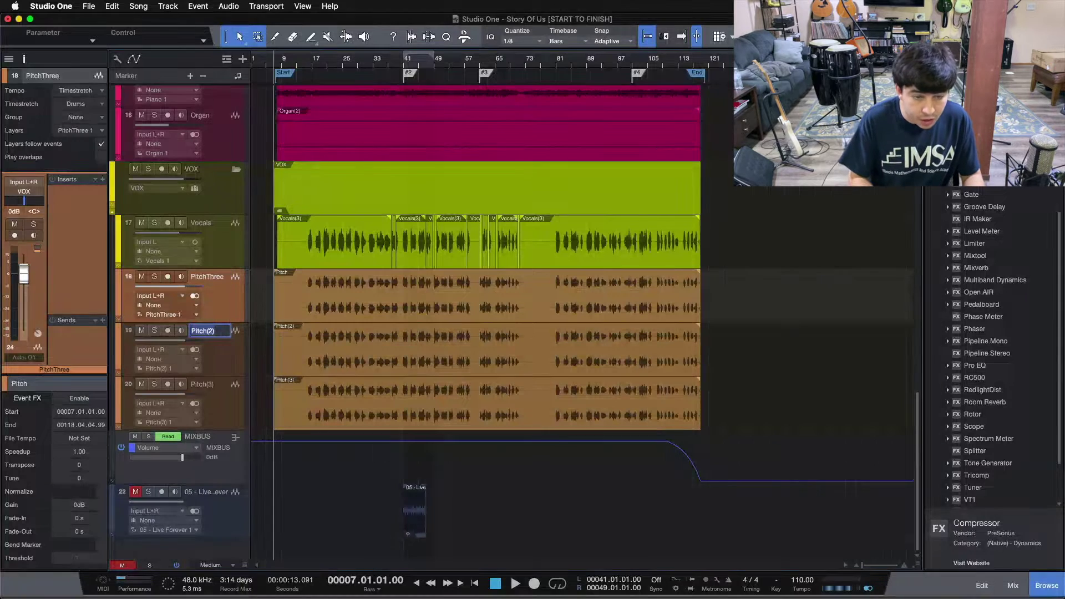
click(218, 329)
text(Six)
key(Tab)
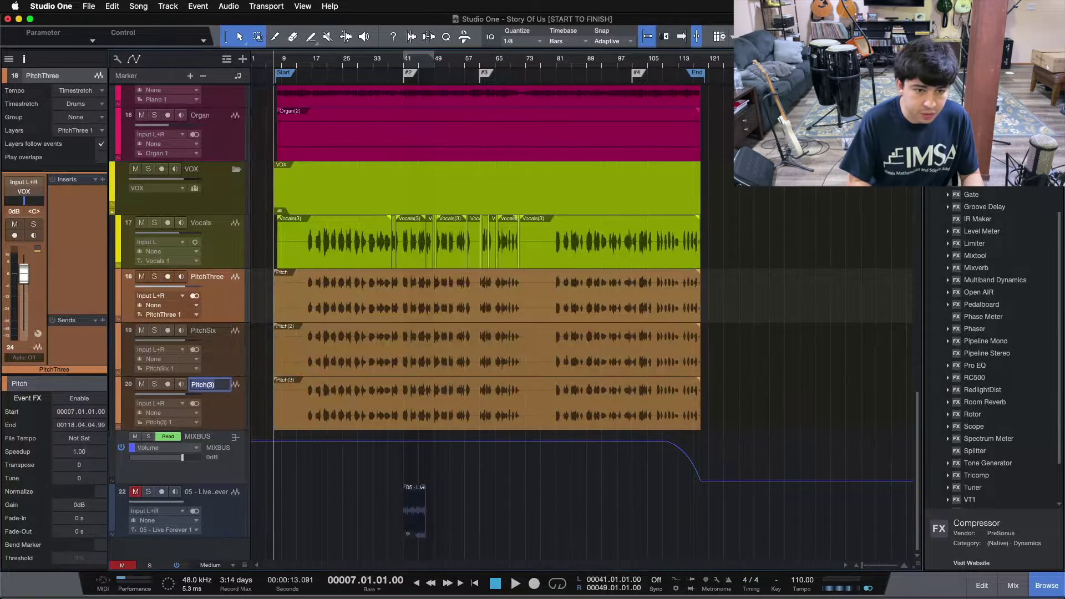
key(Right)
key(BackSpace)
key(BackSpace)
text(Nine)
key(Return)
Group the PitchThree, PitchSix and PitchNine mixer channels under the name Pitch.
key(F3)
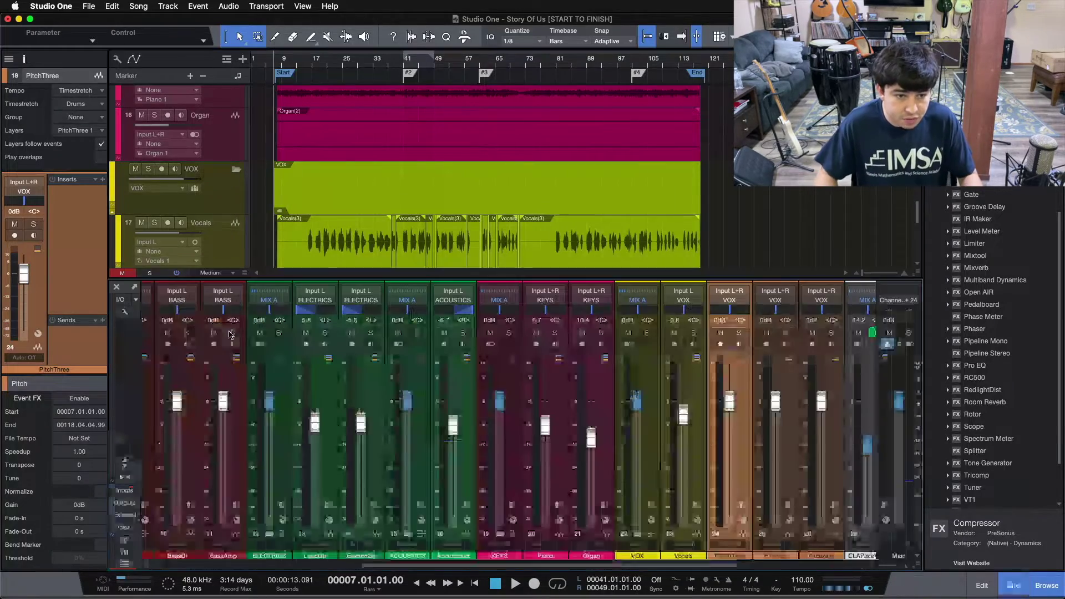
scroll(624, 566, right, 5)
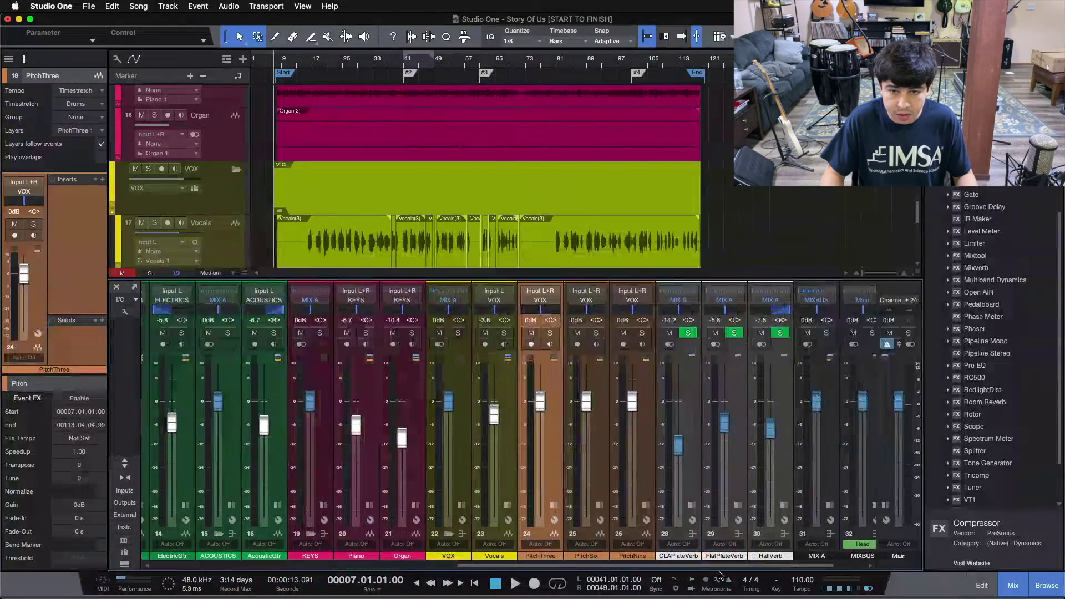
click(24, 57)
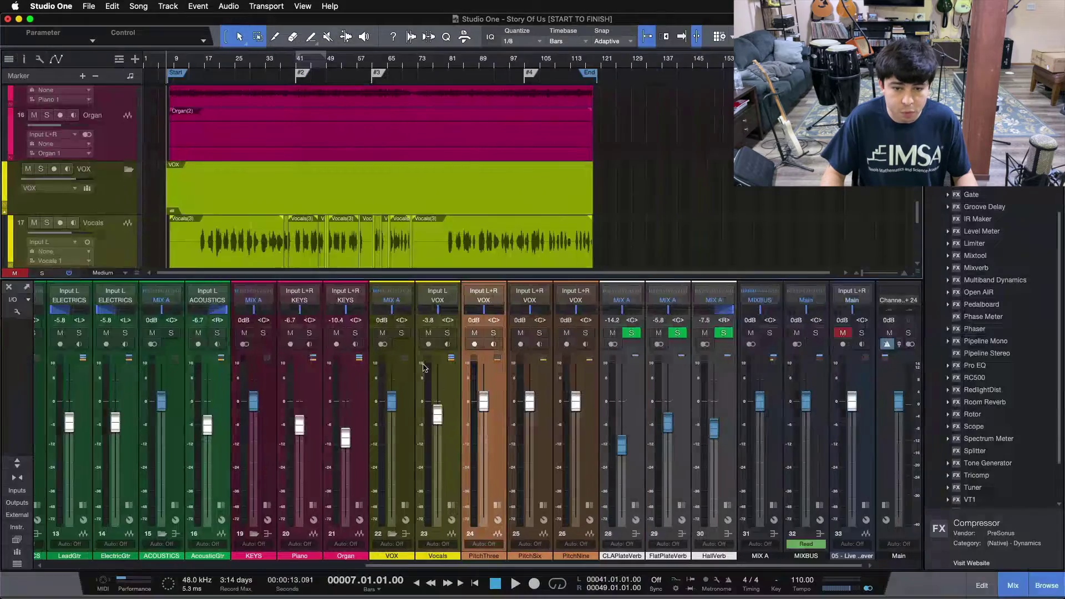
shift+click(589, 444)
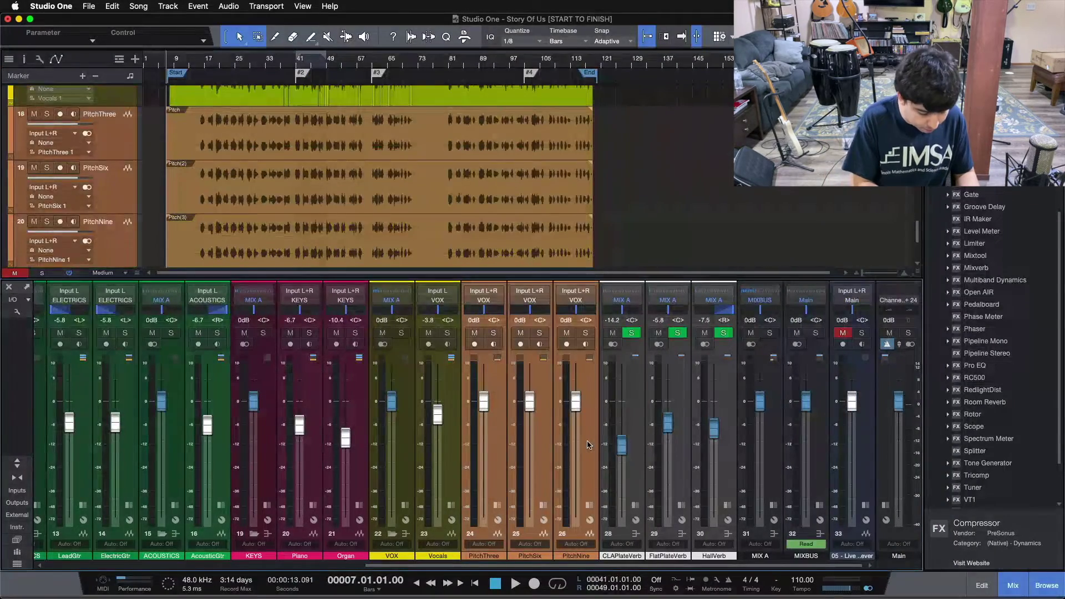
right_click(588, 444)
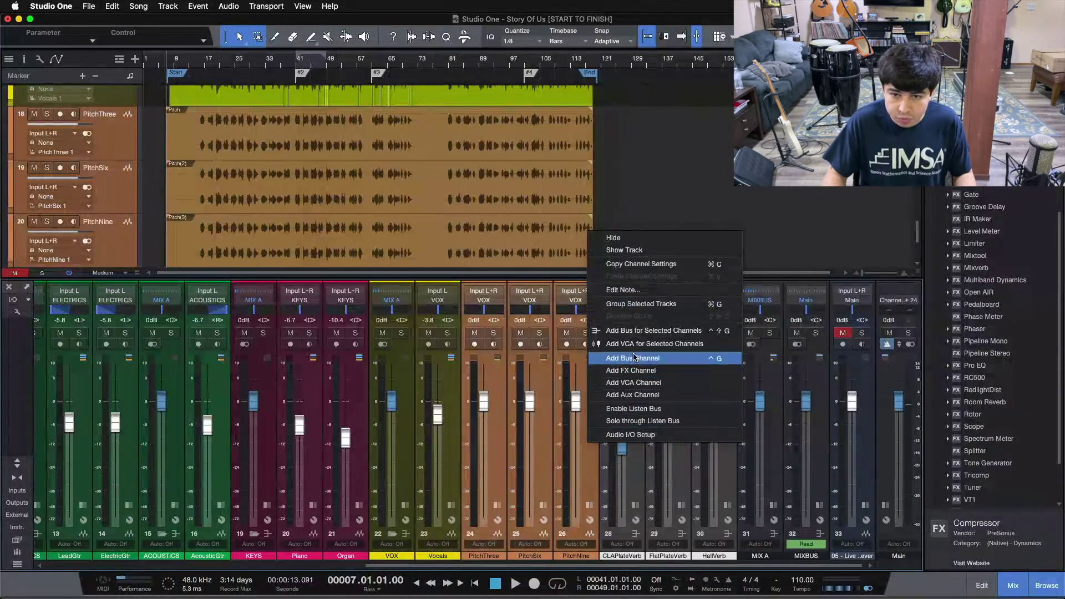
click(577, 472)
click(498, 444)
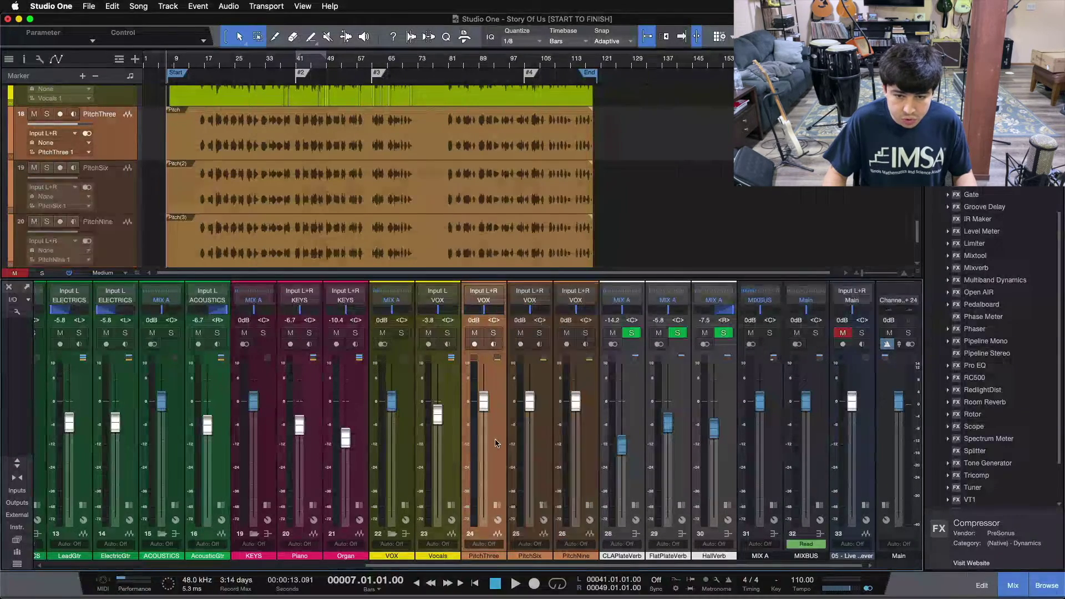
shift+click(582, 436)
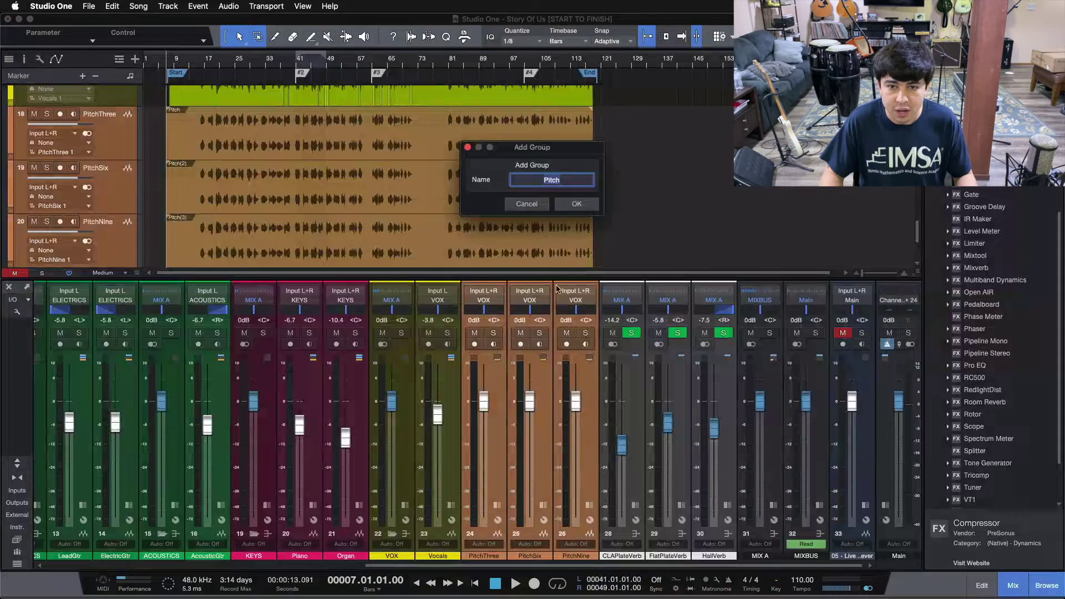
key(Return)
Pull the grouped Pitch faders down to the bottom and start looped playback of bars 41 to 49.
drag(486, 414, 487, 519)
key(F3)
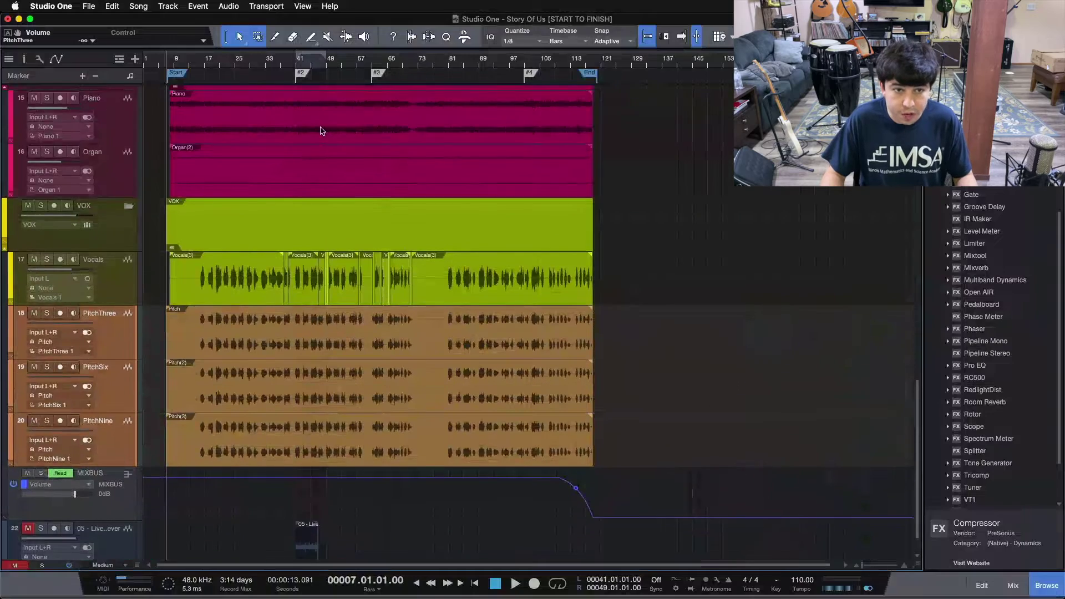
scroll(390, 100, up, 6)
key(KP_Divide)
scroll(433, 102, left, 2)
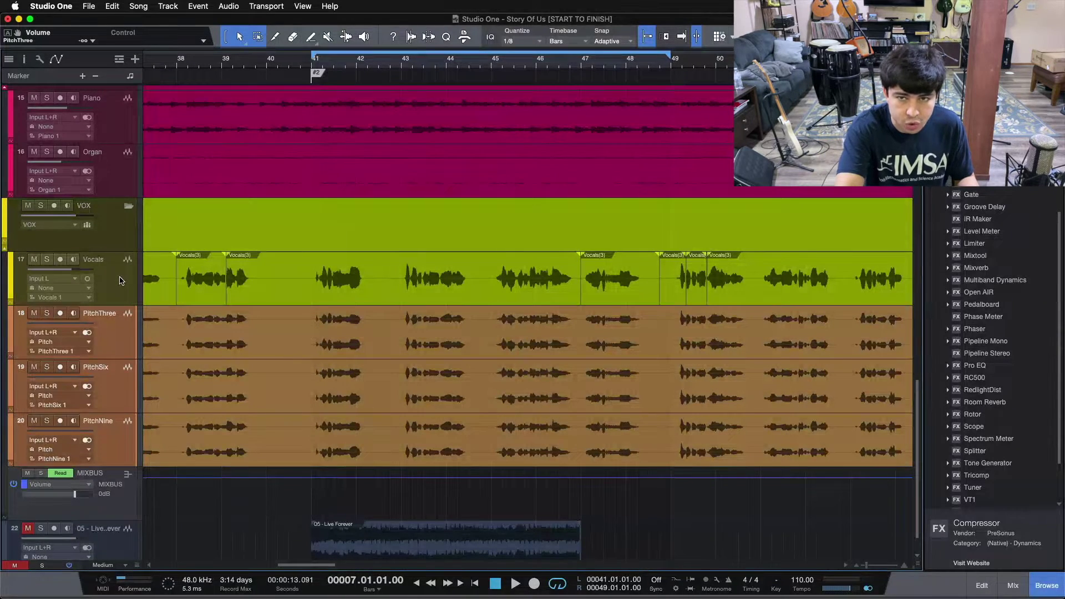
key(space)
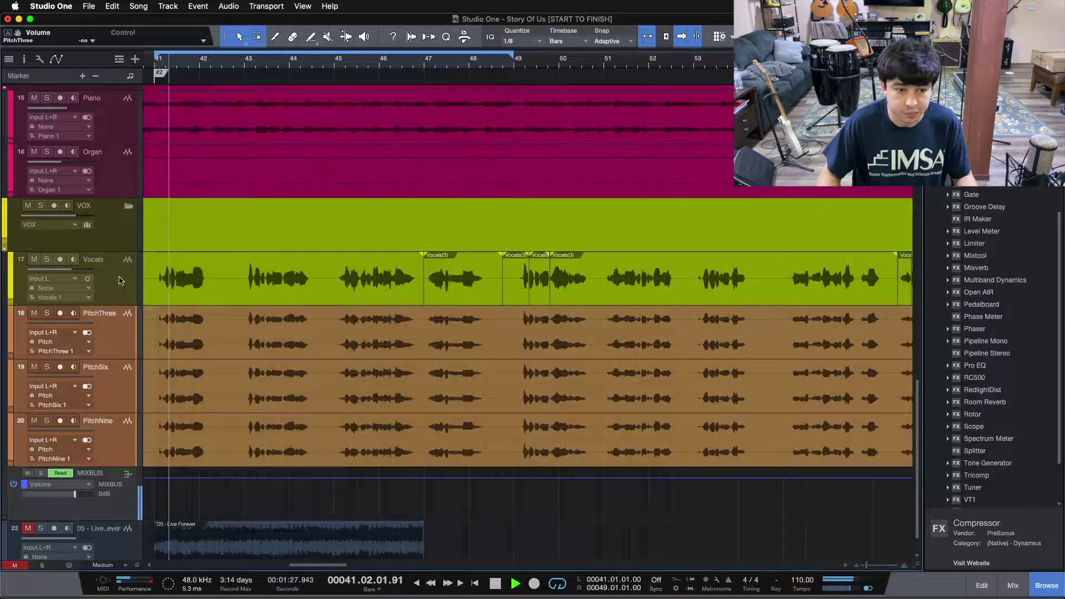
scroll(345, 67, left, 10)
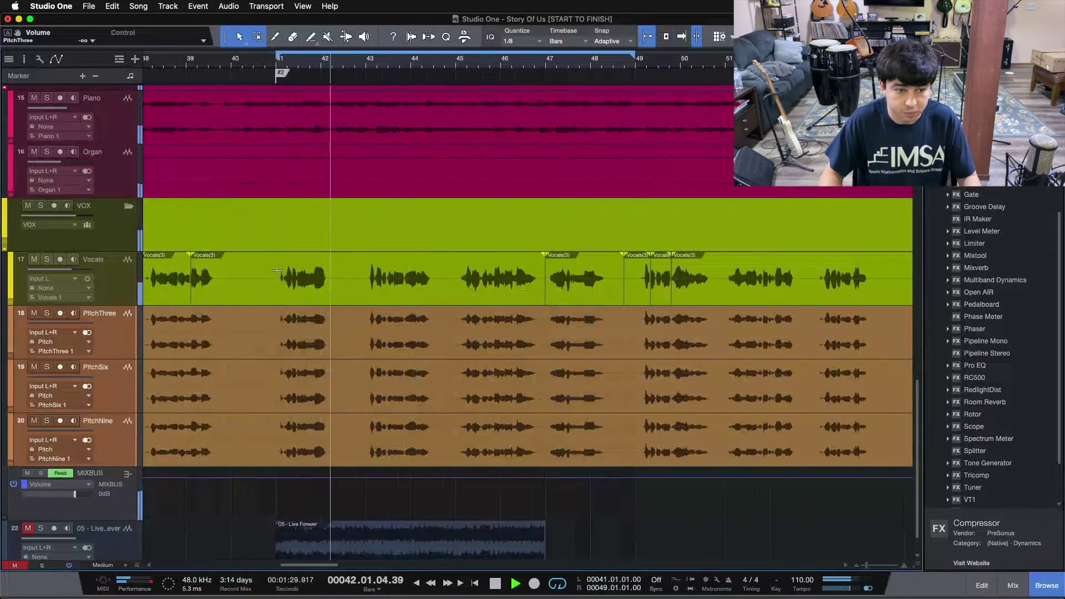
Bring the grouped Pitch faders up in the mixer during playback and fine-tune them to about -20.8 dB.
key(F3)
drag(483, 516, 484, 440)
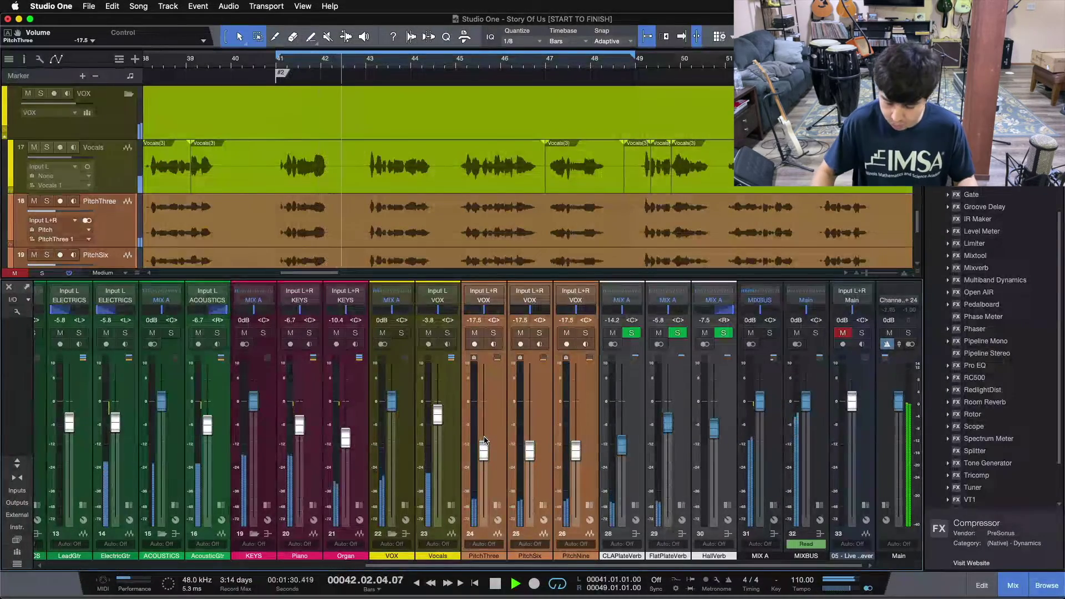
scroll(480, 443, left, 1)
drag(486, 450, 490, 454)
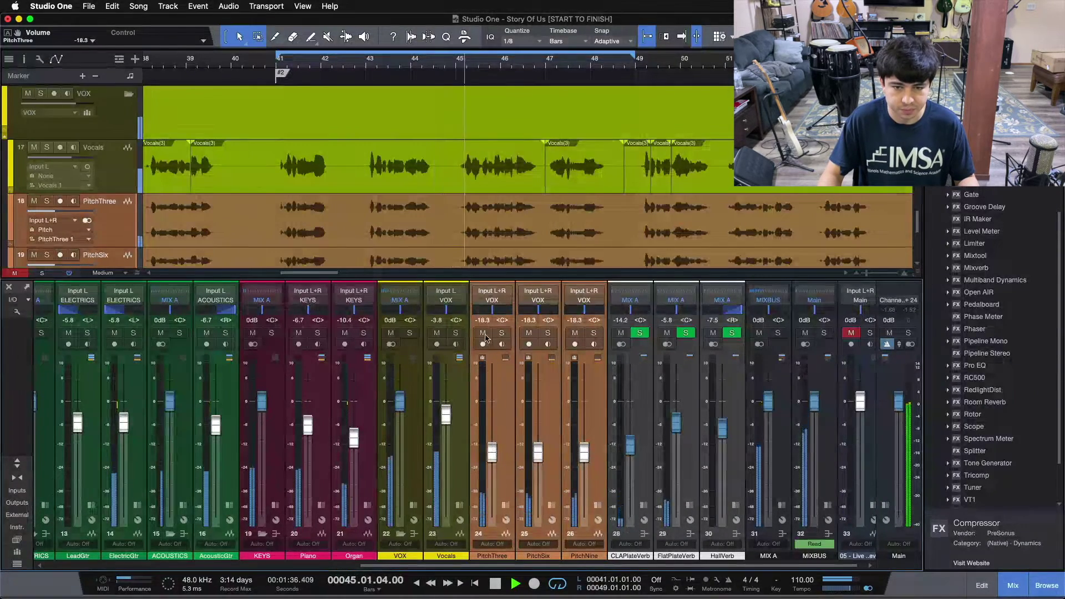
drag(495, 458, 496, 460)
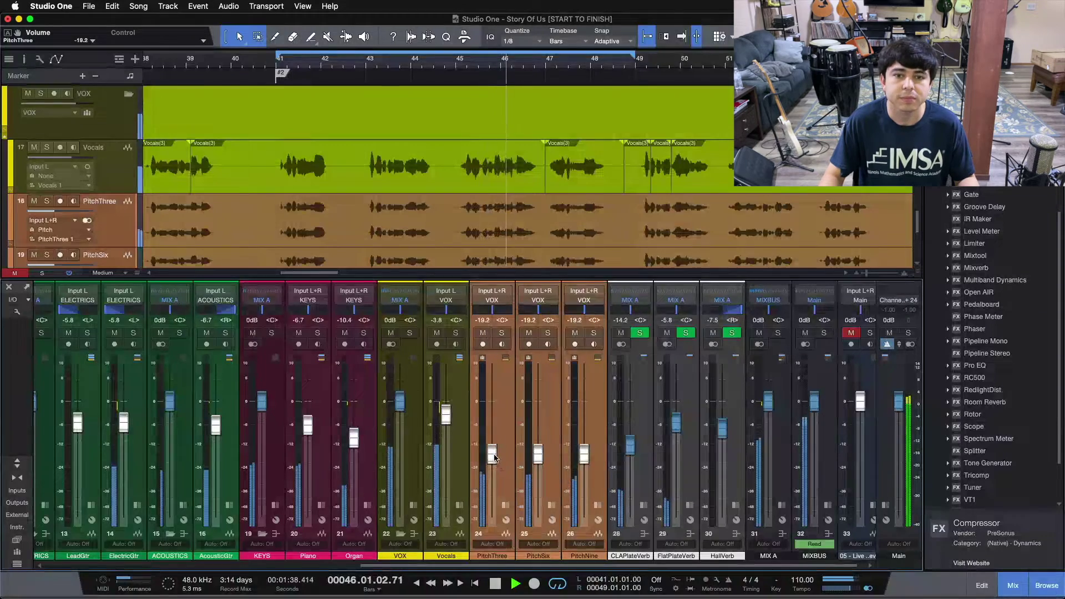
drag(496, 453, 496, 455)
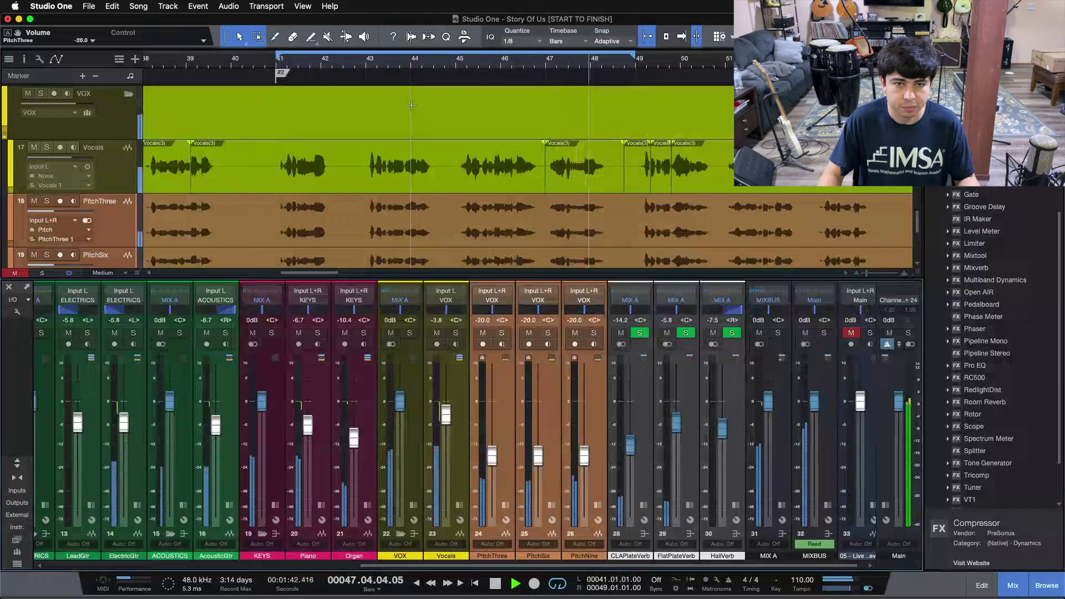
scroll(461, 68, left, 2)
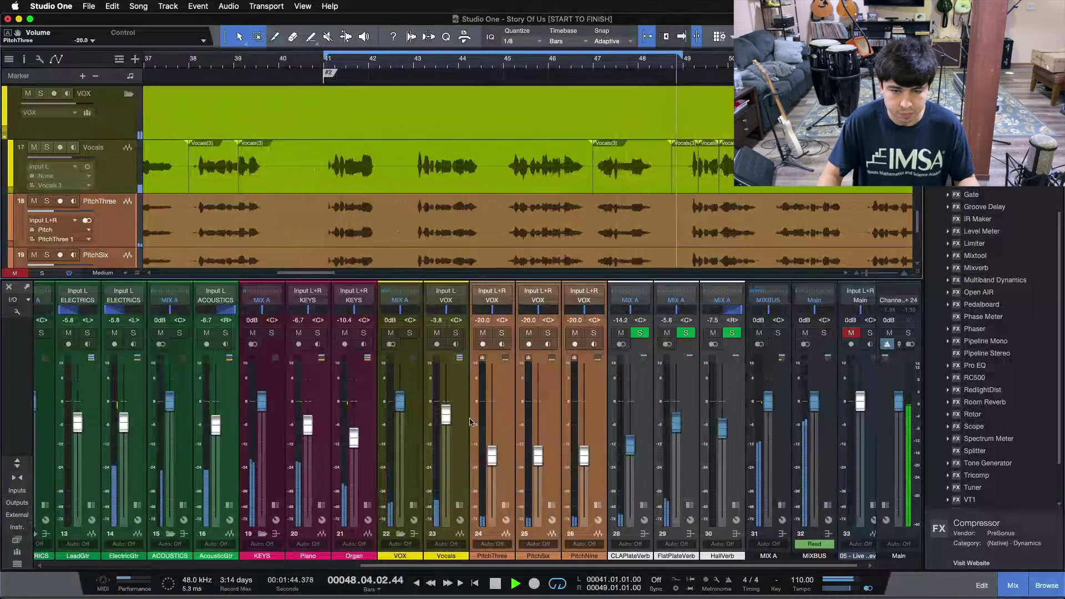
drag(493, 461, 494, 463)
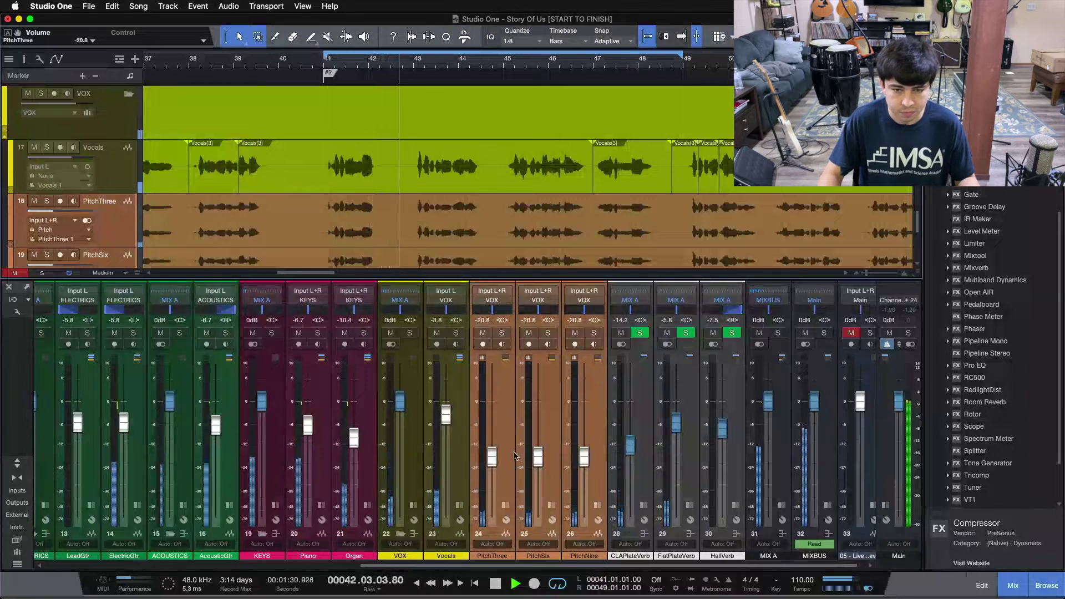
Compare the mix with the Pitch group muted and unmuted, and lower its faders to about -23.3 dB.
click(483, 333)
click(483, 333)
drag(497, 460, 497, 462)
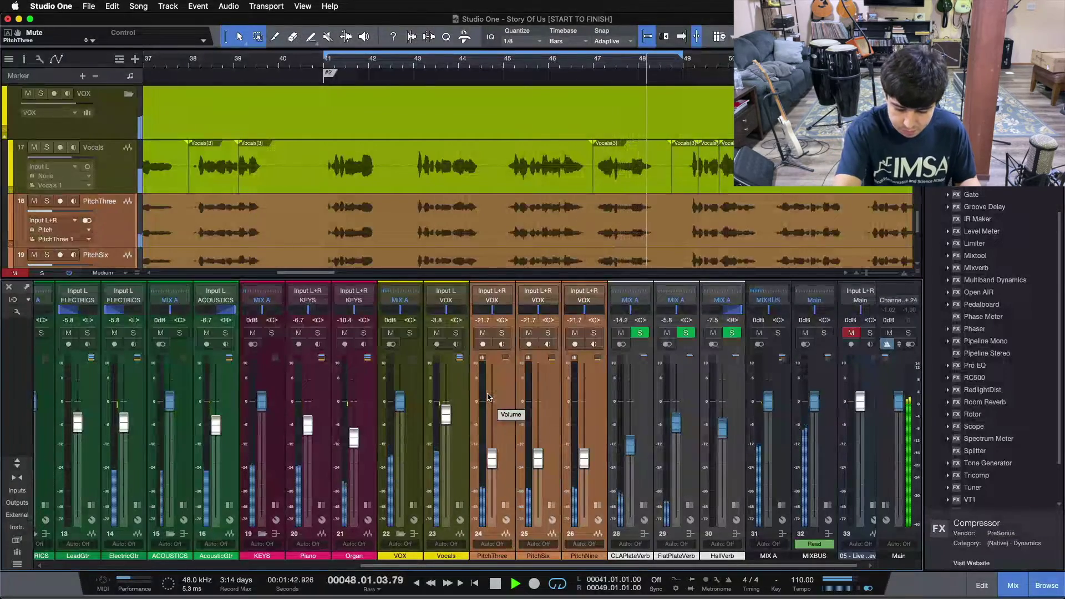
key(space)
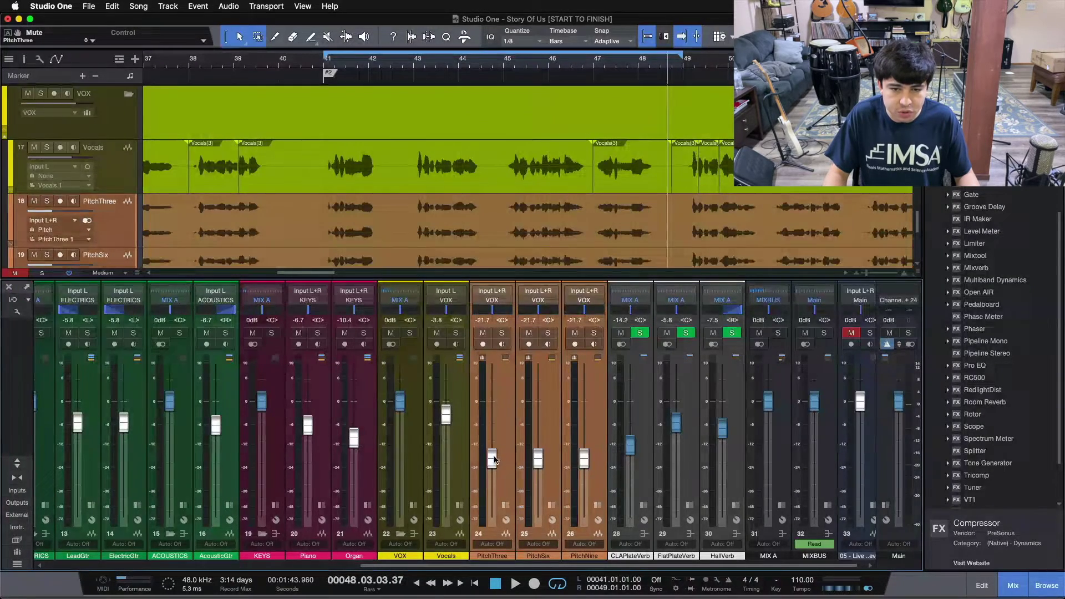
key(space)
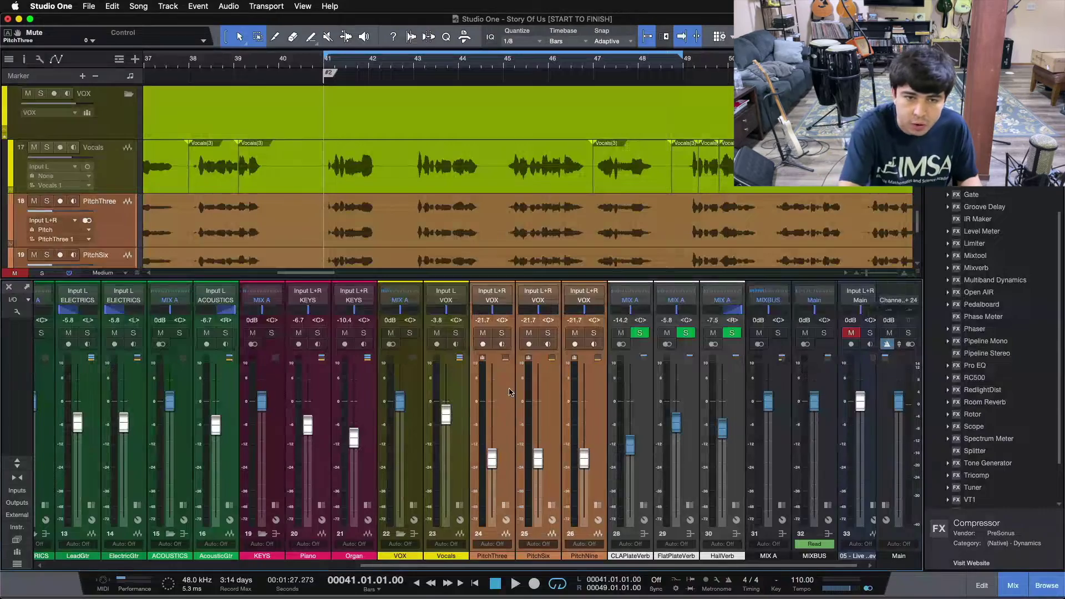
key(space)
drag(492, 459, 494, 463)
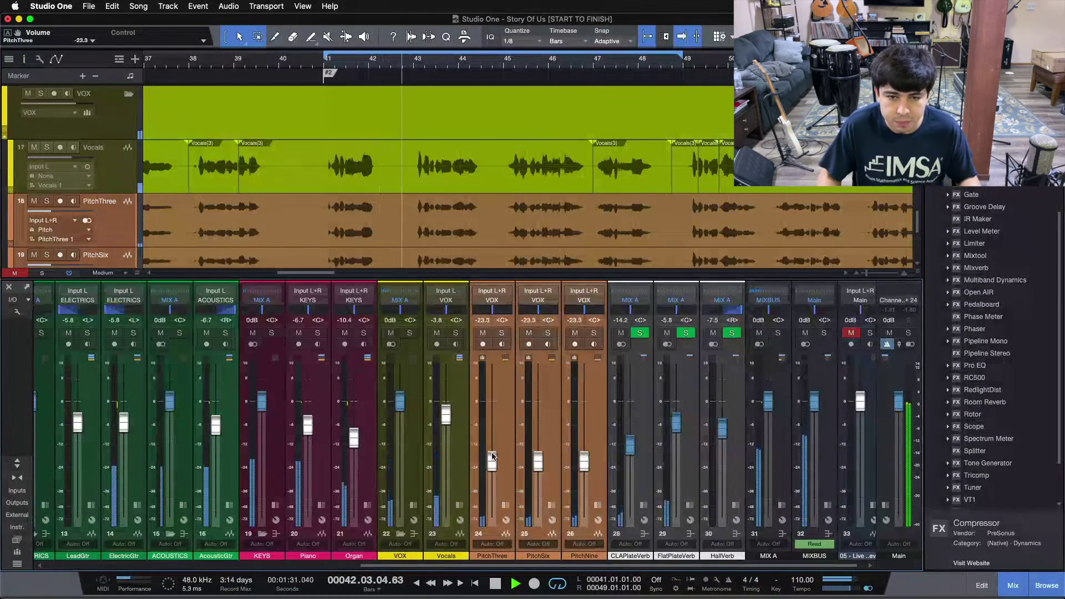
Compare the looped full mix with the Pitch group muted and unmuted at its current fader level.
click(482, 333)
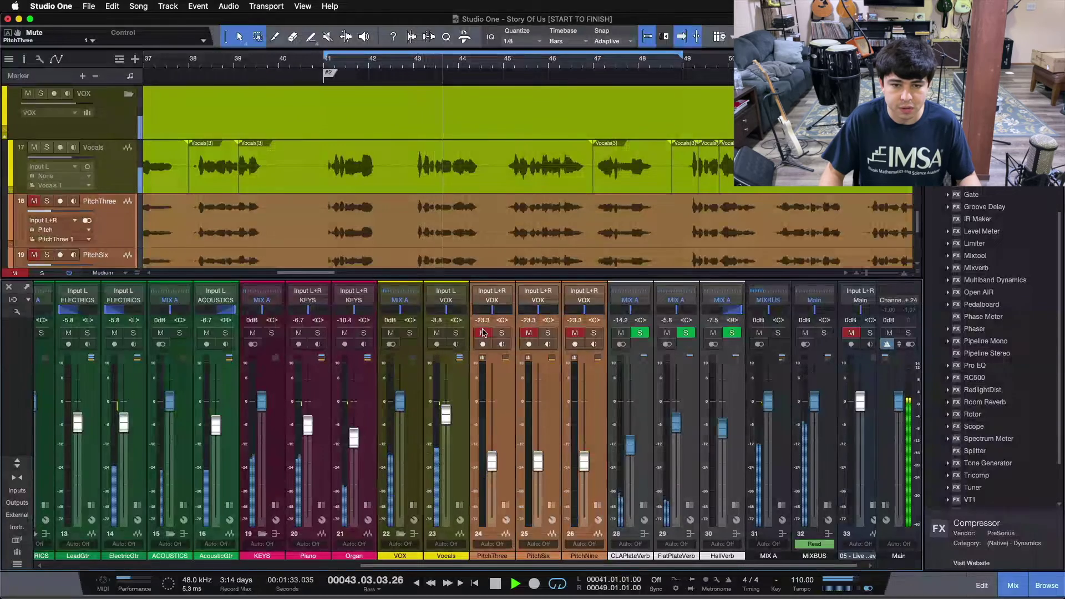
click(483, 333)
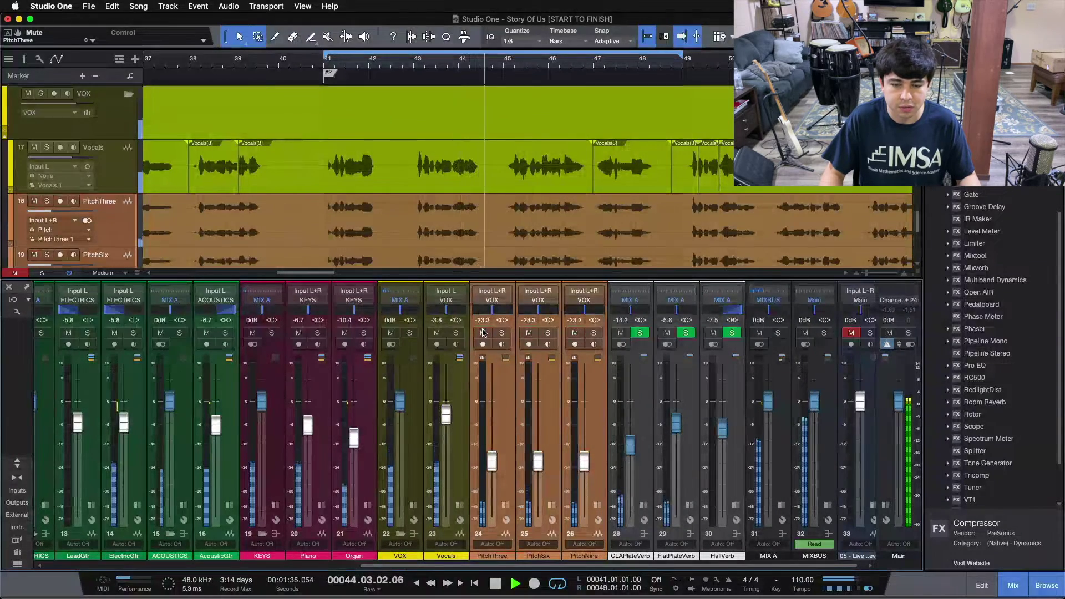
click(483, 333)
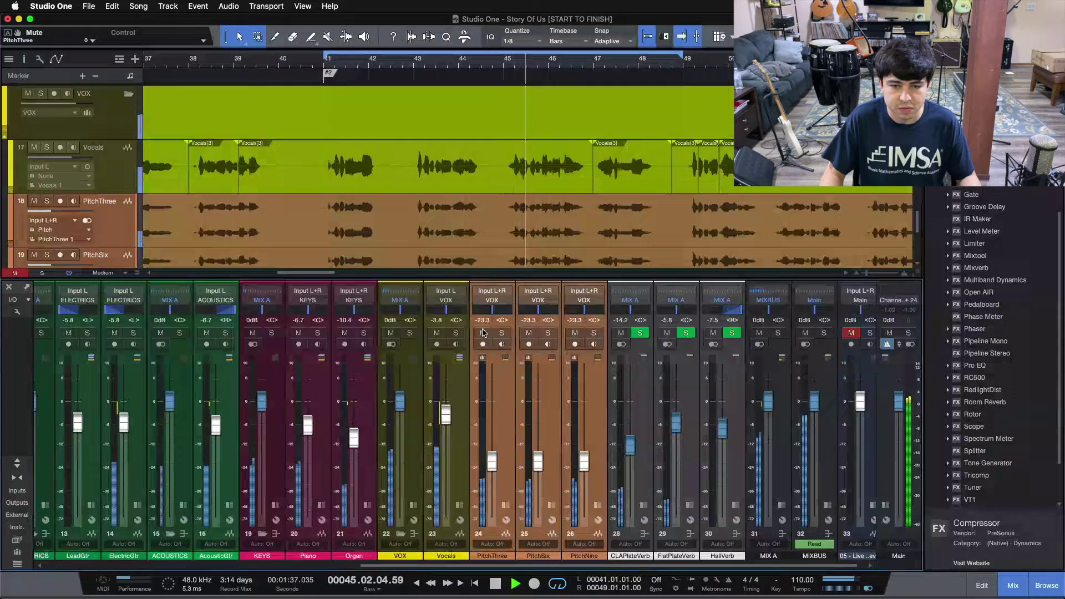
click(483, 333)
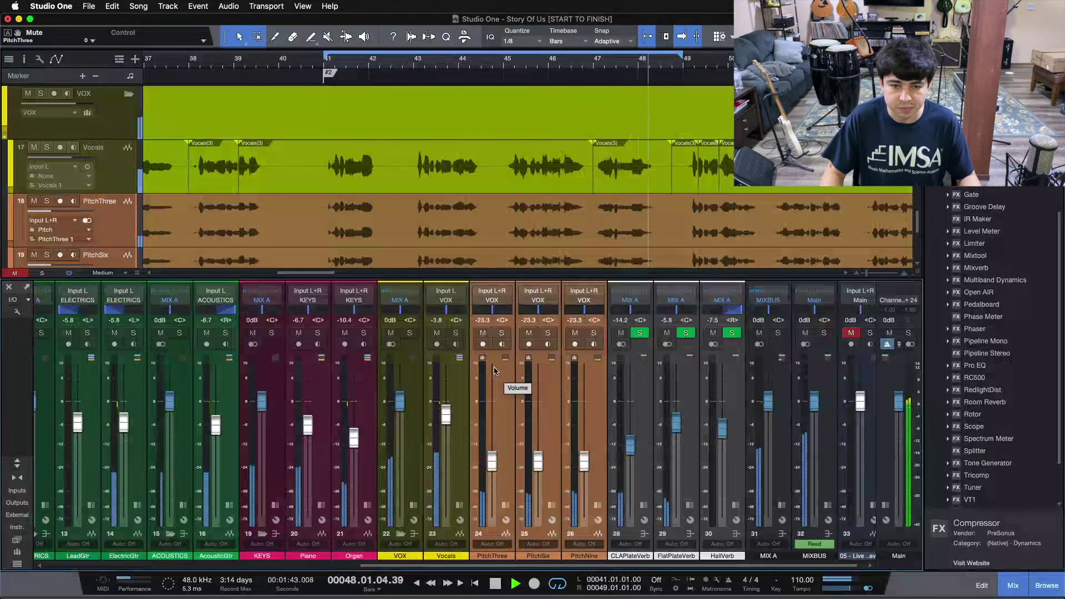
key(space)
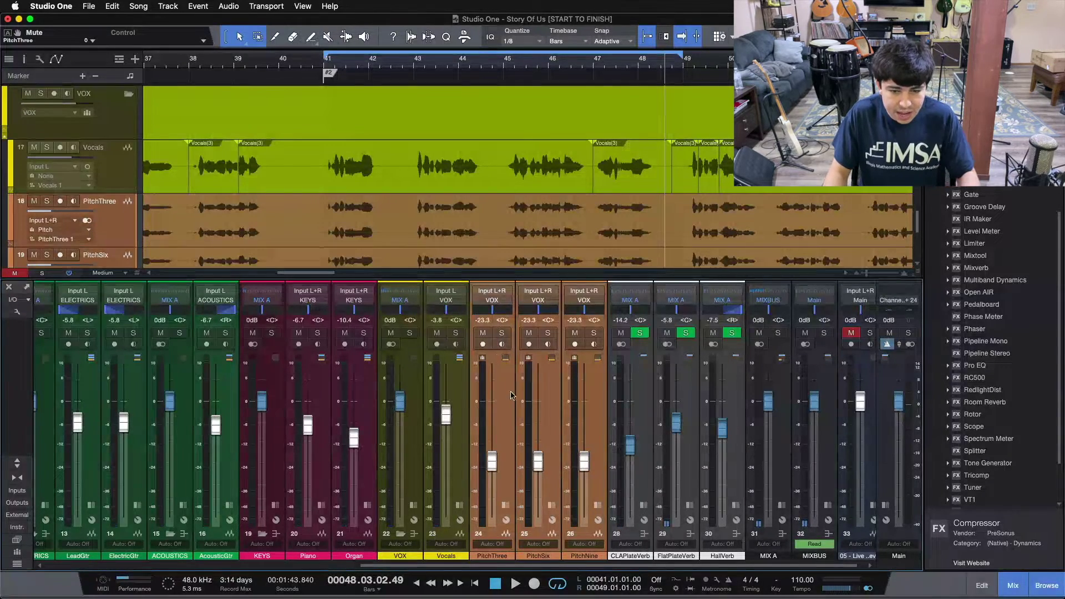
key(space)
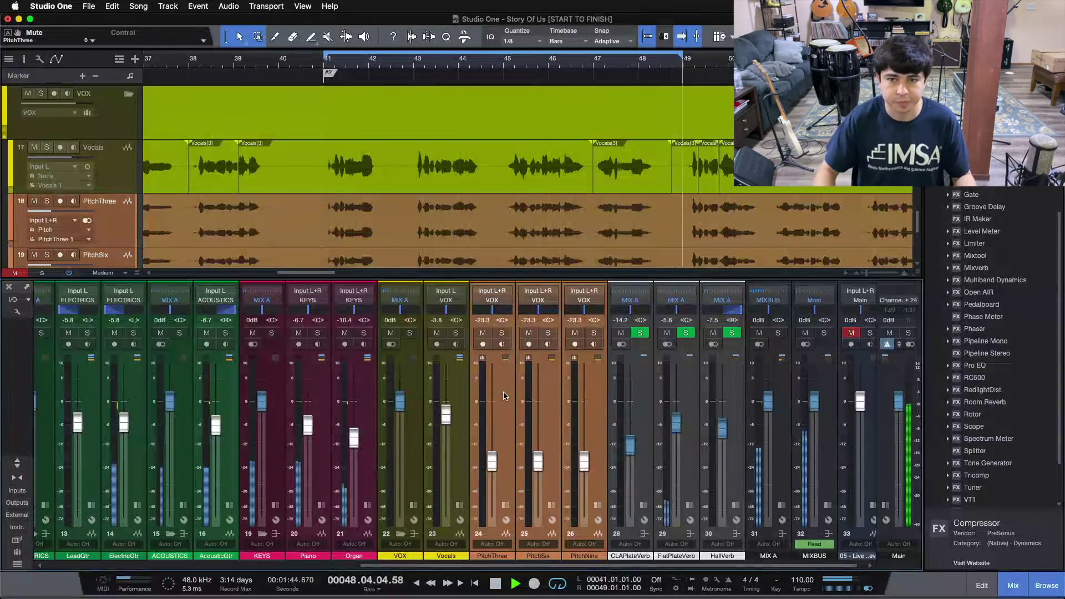
click(484, 332)
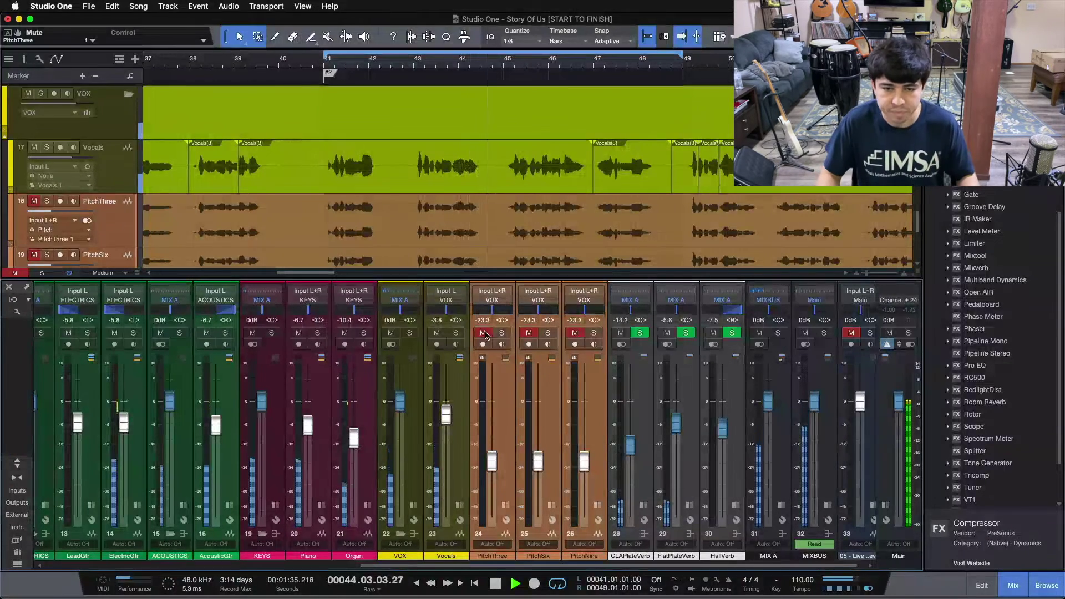
click(485, 333)
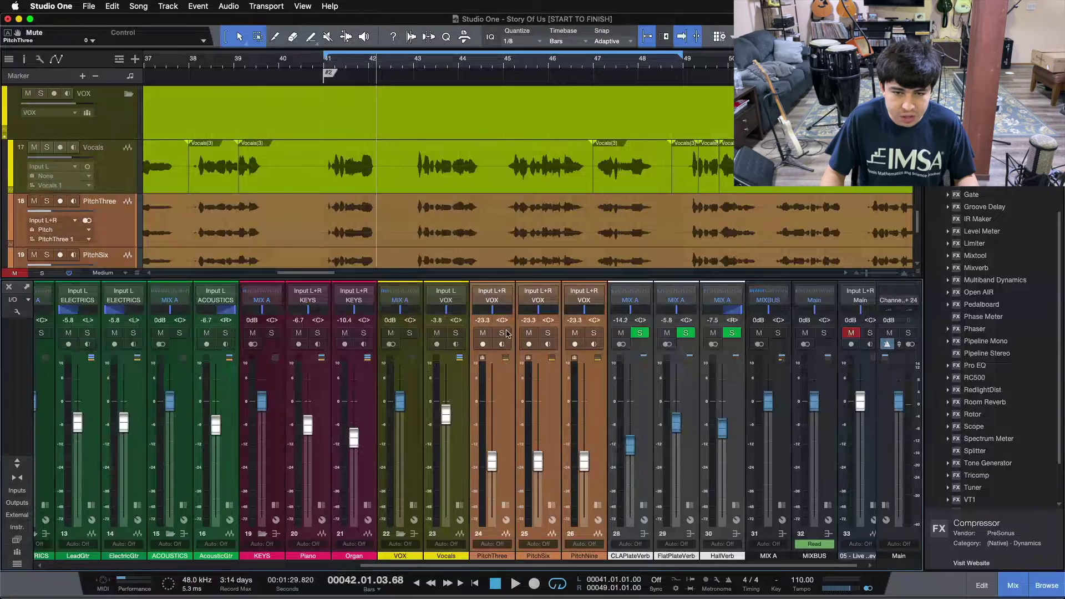
Solo the Pitch group and listen to the three doubles on their own through the looped section.
click(502, 333)
key(space)
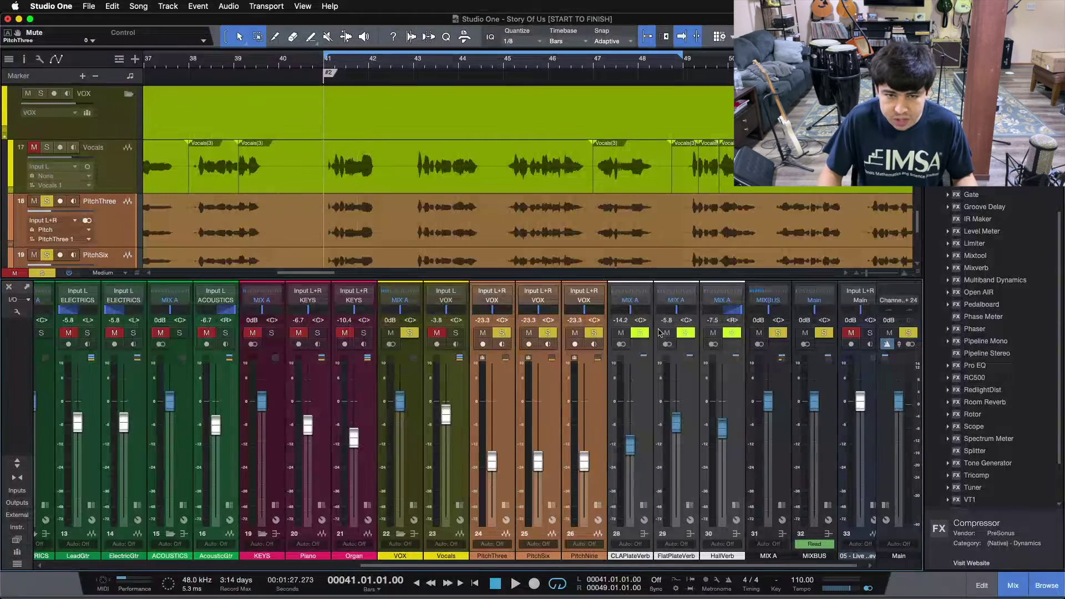
key(space)
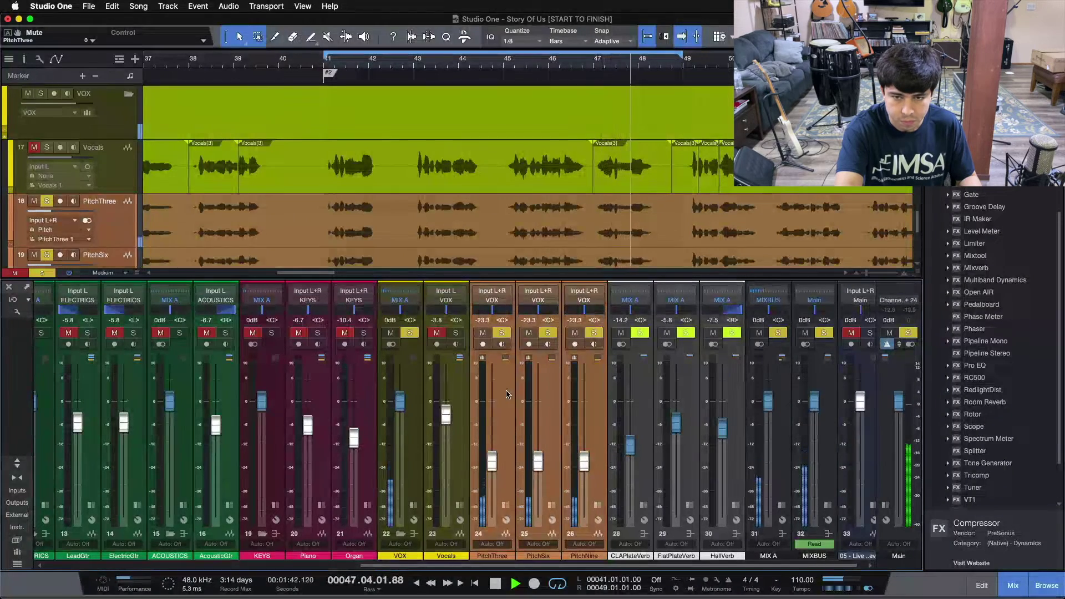
key(space)
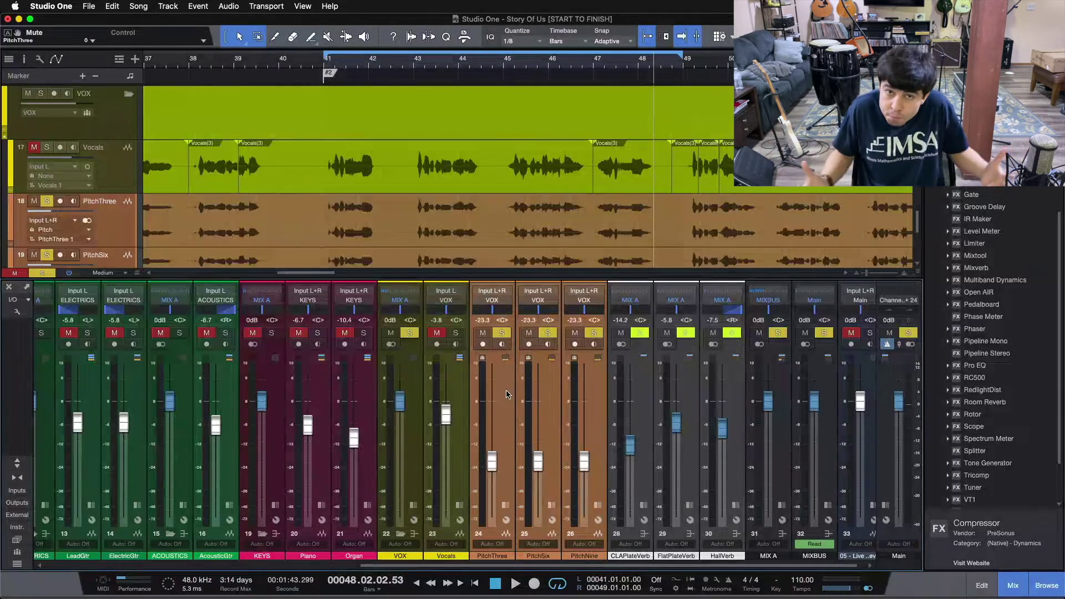
Solo only the lead Vocals channel with the Pitch group out, and mute its CLAPlateVerb send during looped playback.
click(456, 332)
click(483, 333)
click(503, 332)
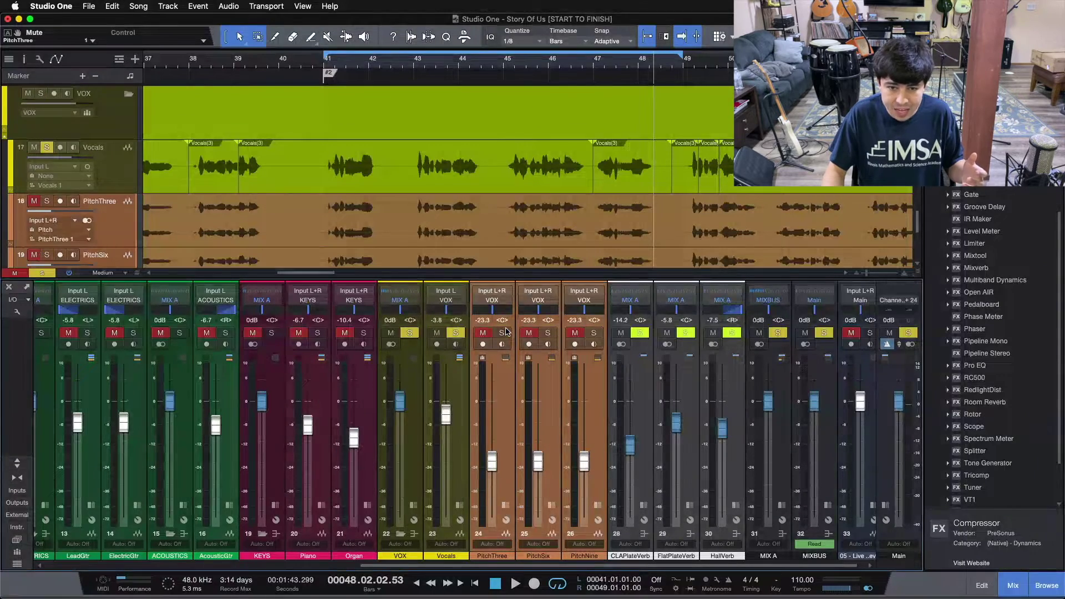
key(space)
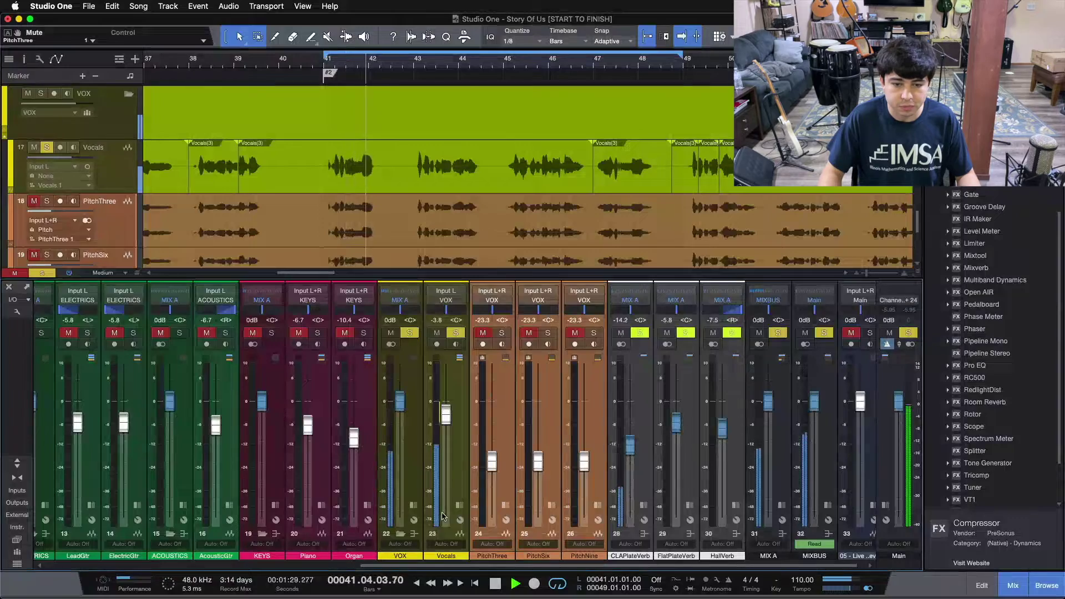
click(460, 506)
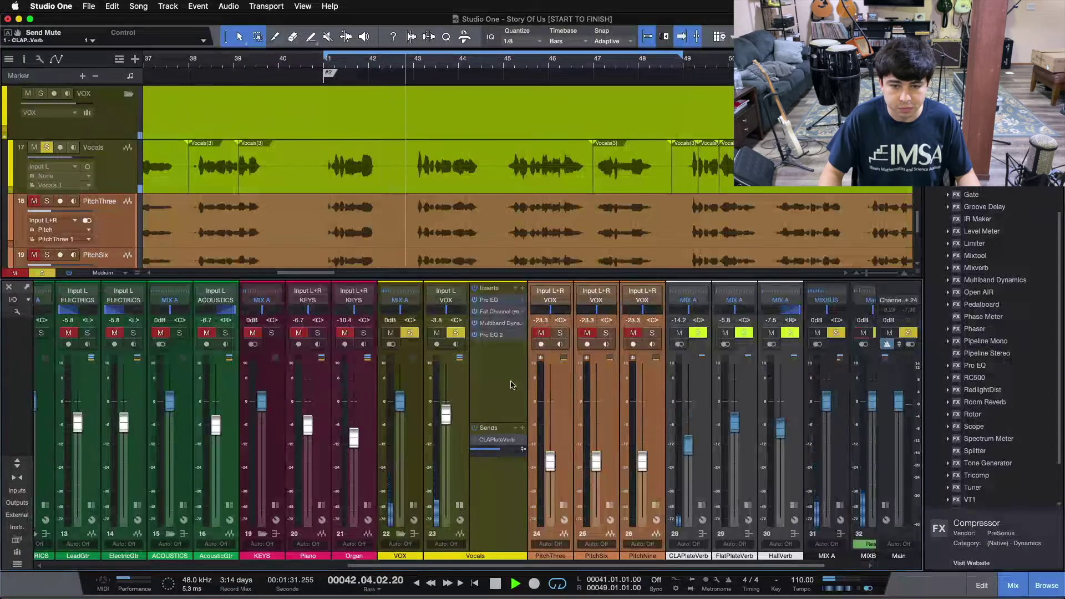
Compare the soloed dry lead vocal with and without the Pitch group by toggling the group's solo during playback.
click(559, 332)
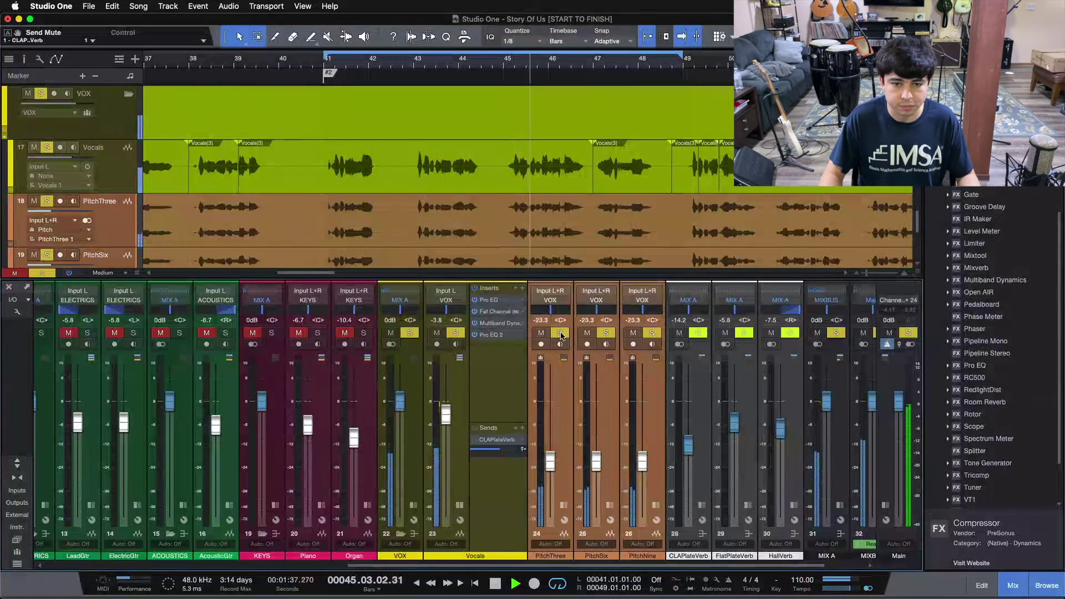
click(561, 333)
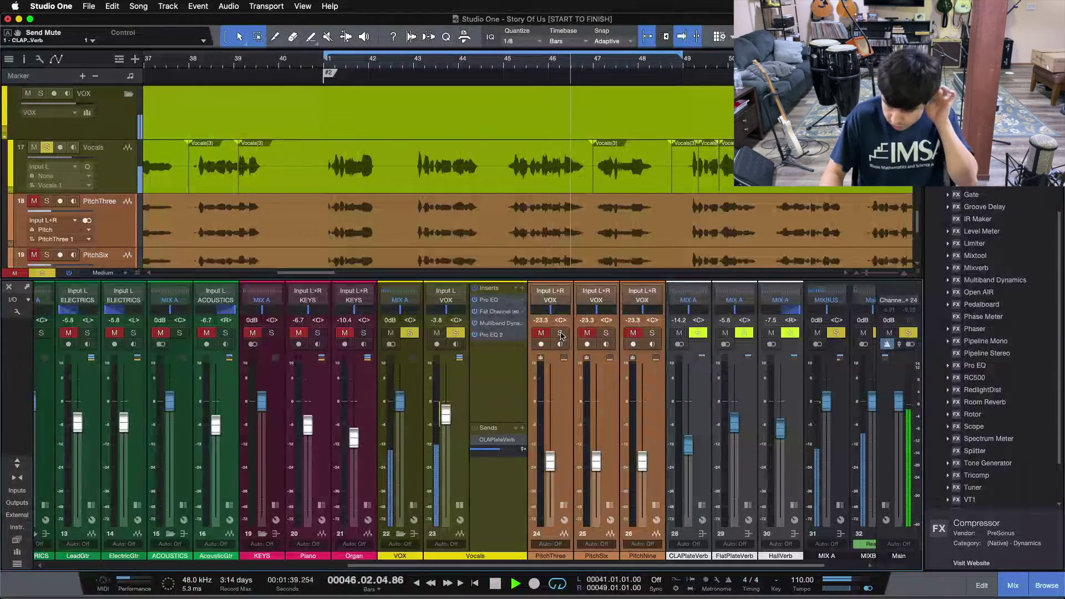
click(561, 334)
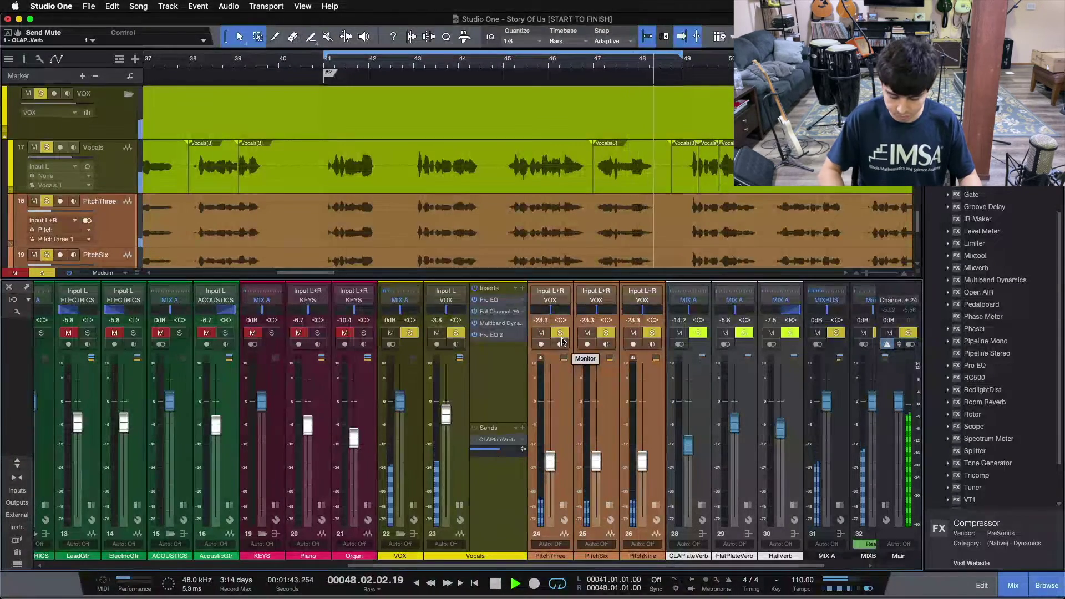
click(561, 334)
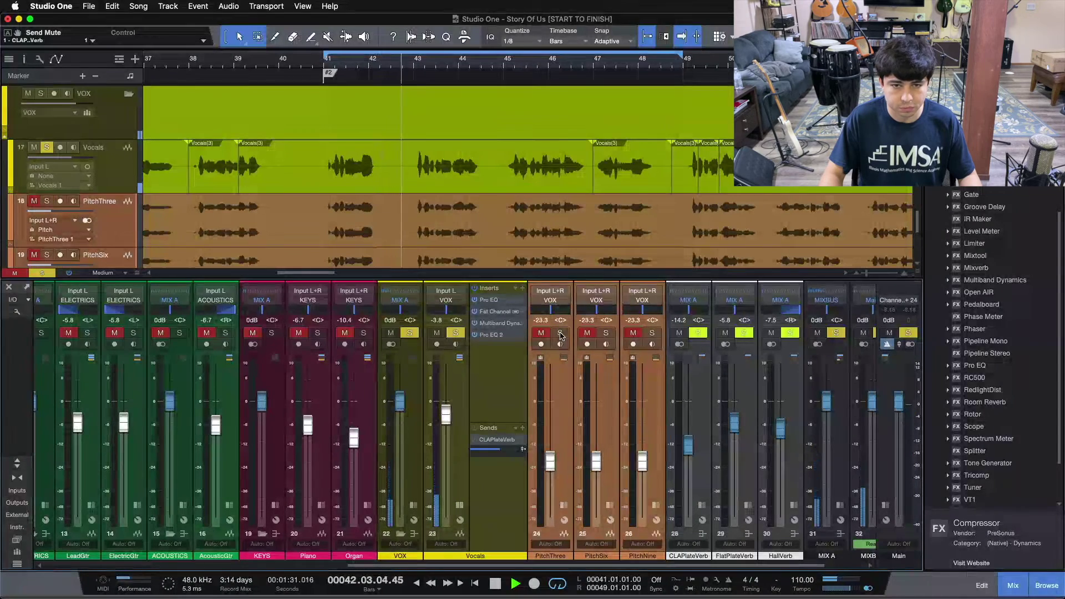
click(561, 334)
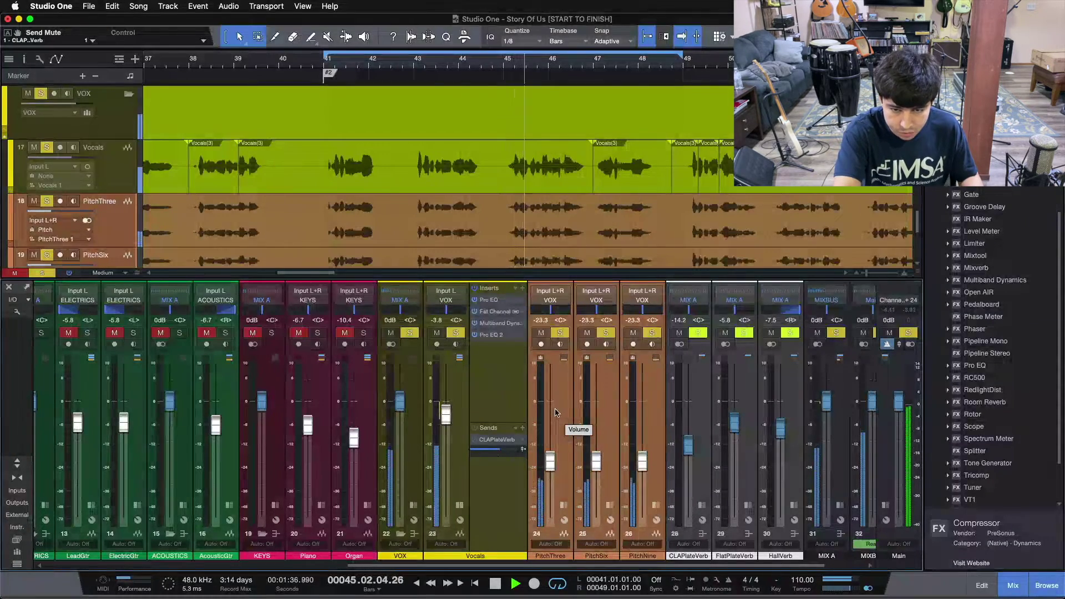
key(space)
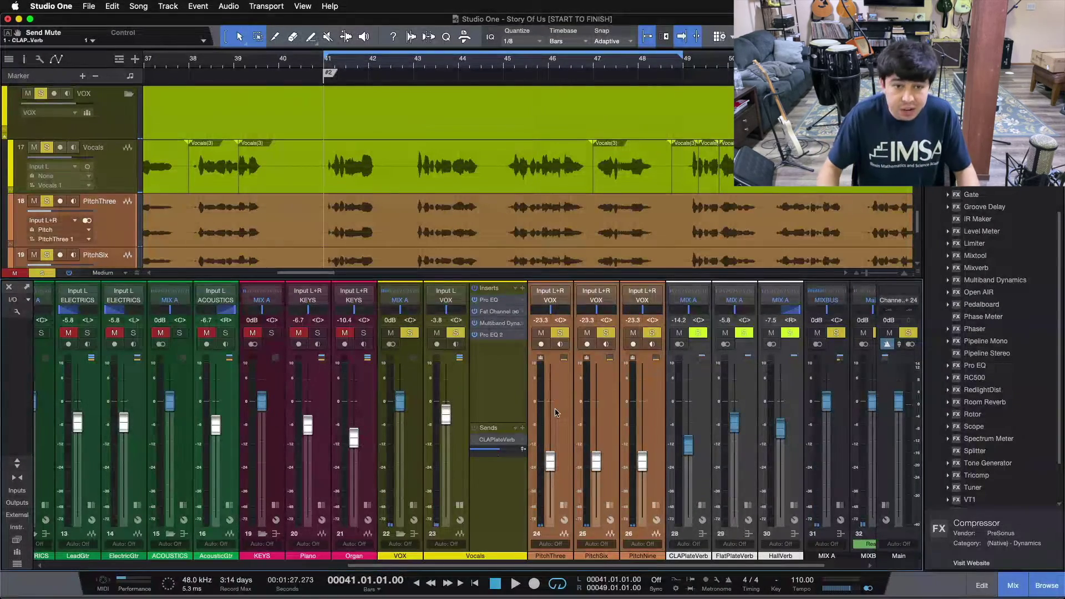
Clear the solos and restore the Vocals CLAPlateVerb send, and briefly check the Pitch group soloed against the full mix.
key(s)
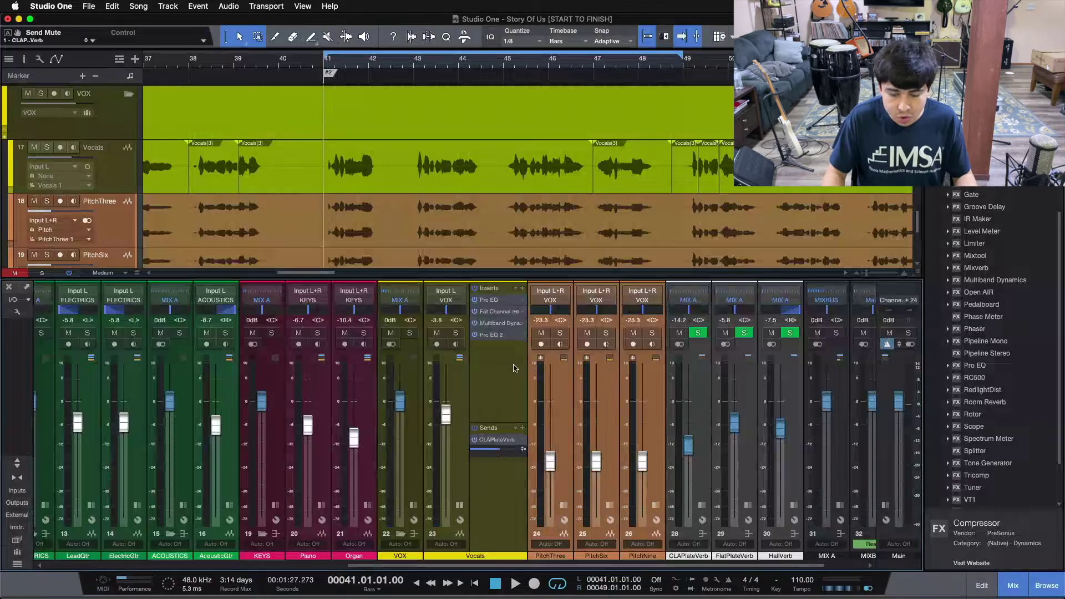
key(space)
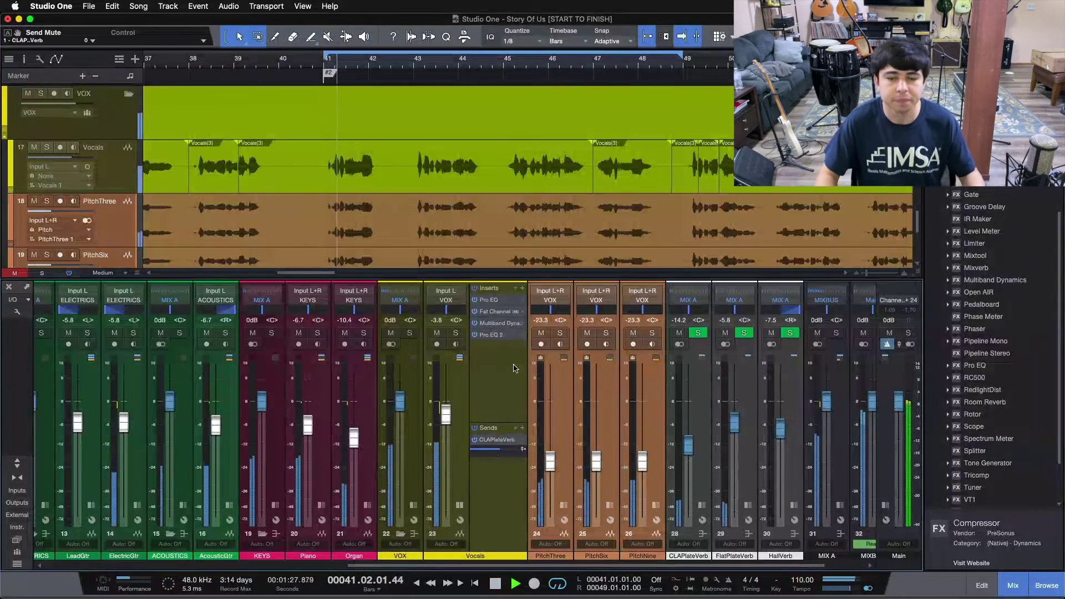
click(561, 333)
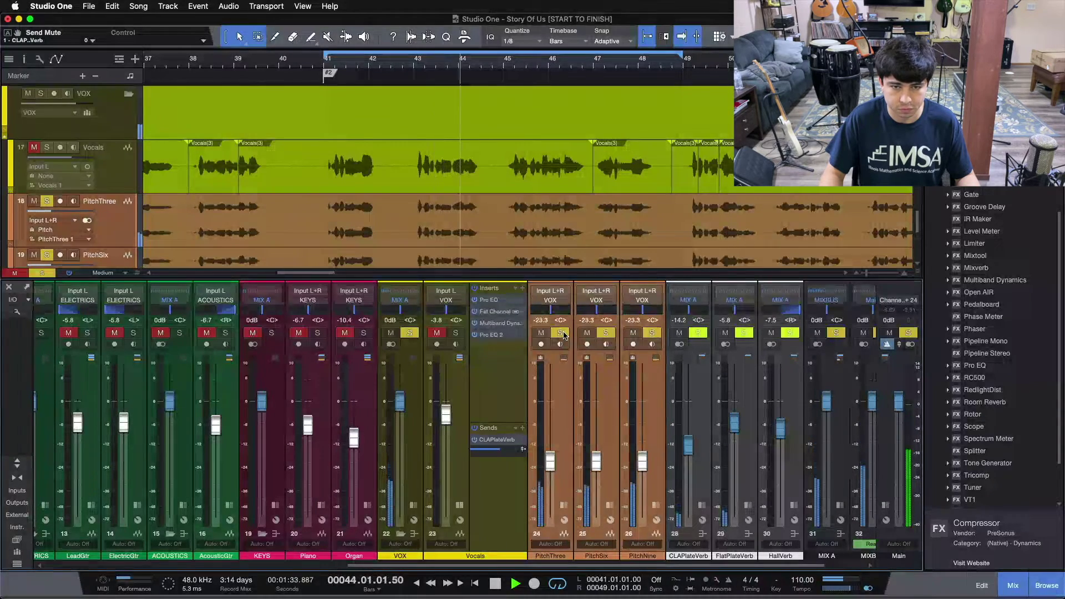
click(561, 333)
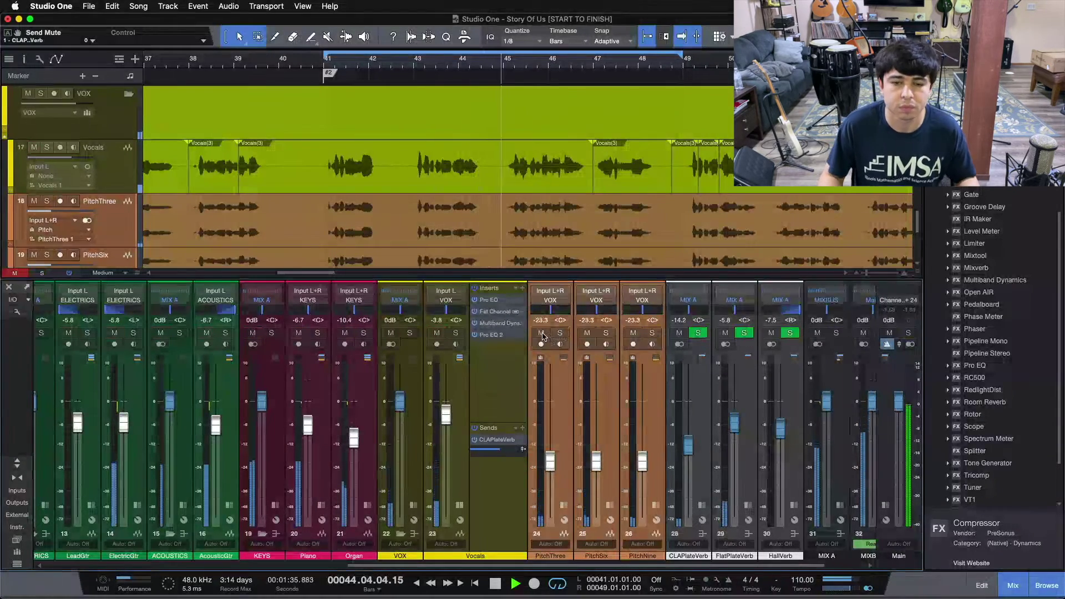
Check the full mix with the Pitch group muted and unmuted, and stop playback and hide the mixer.
click(541, 333)
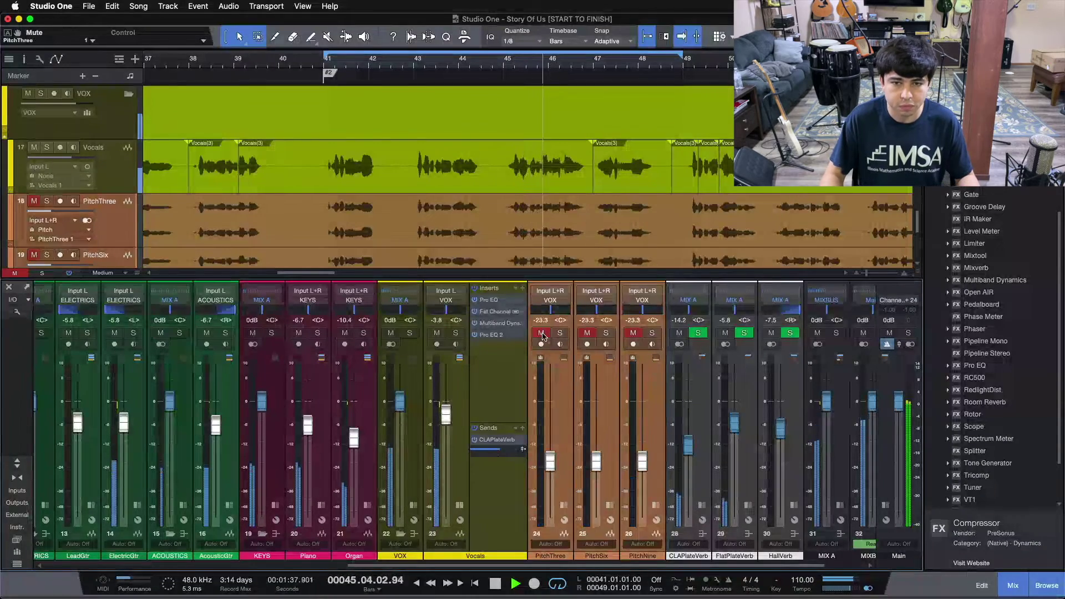
click(542, 333)
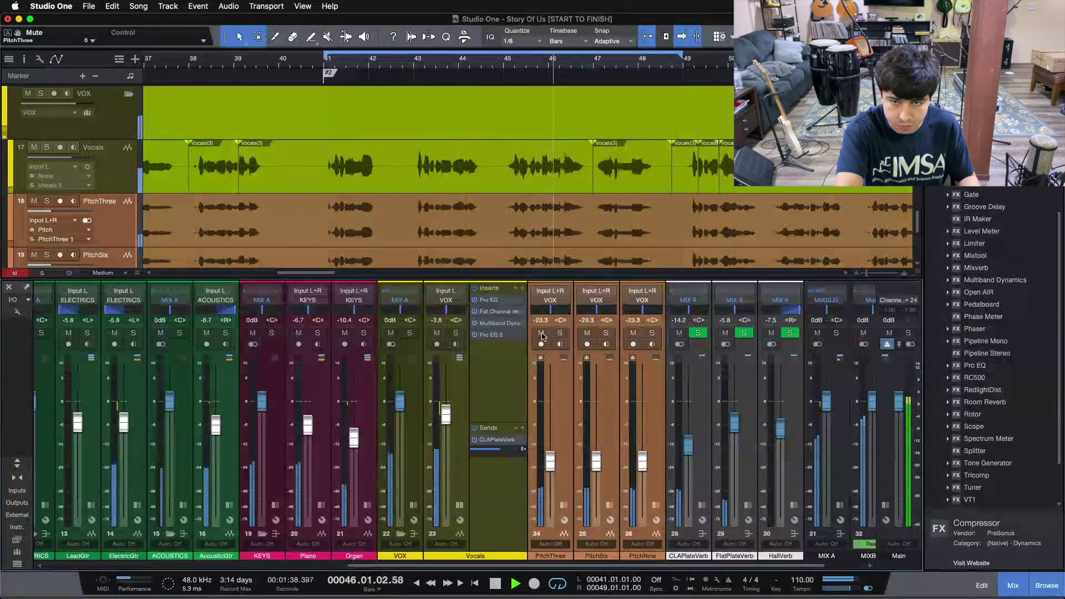
key(space)
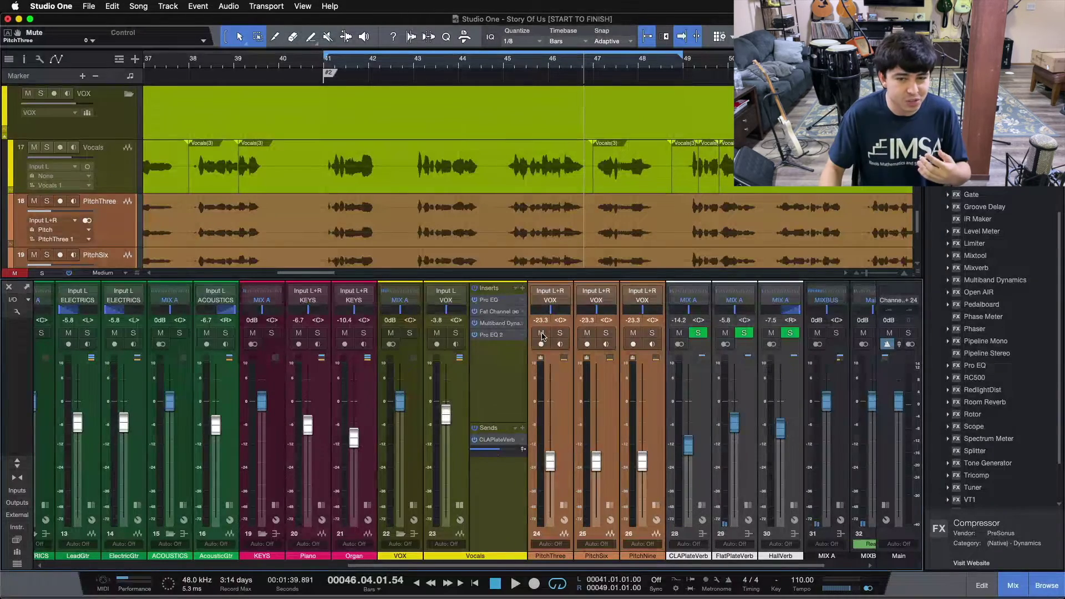
key(F3)
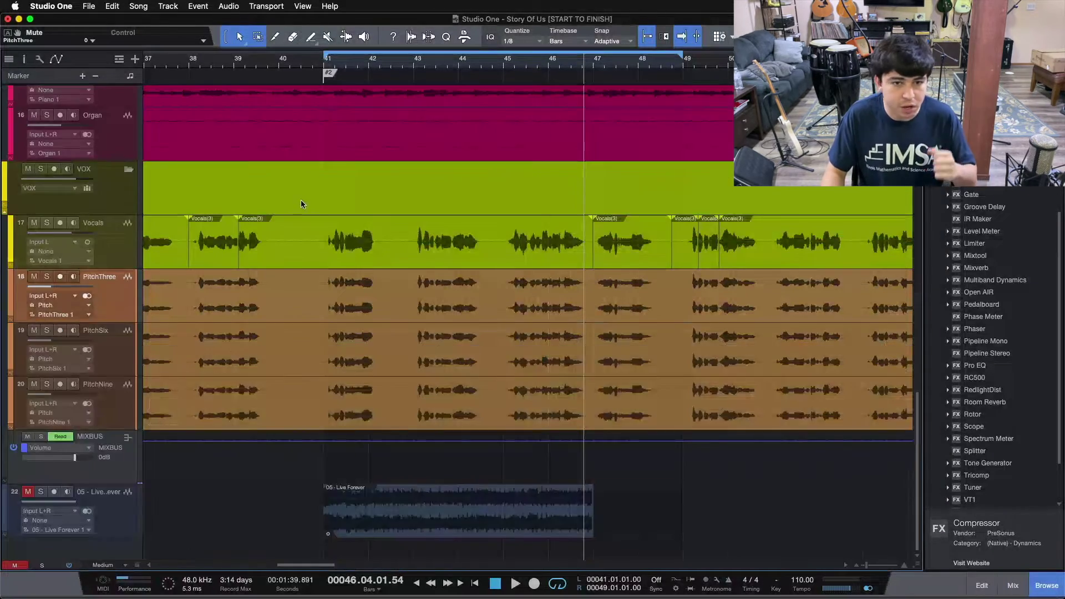